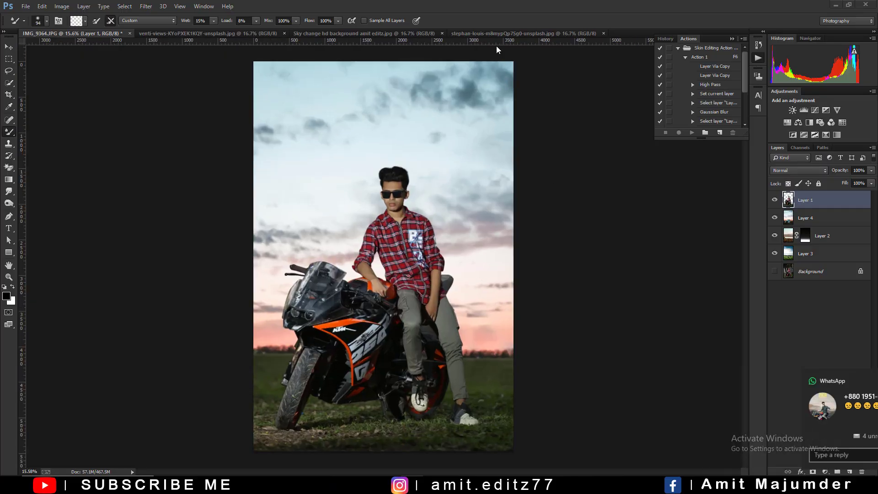
Close the car, cow and boat photos so only the motorbike image stays open
click(492, 33)
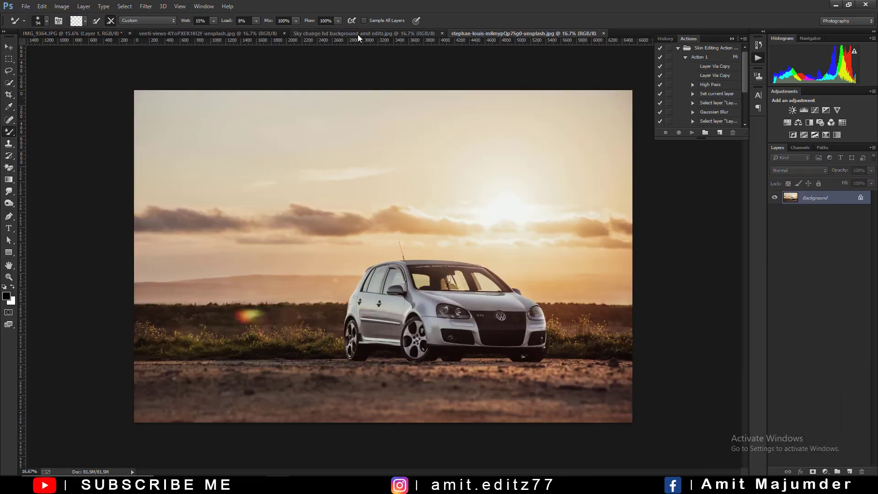
click(604, 33)
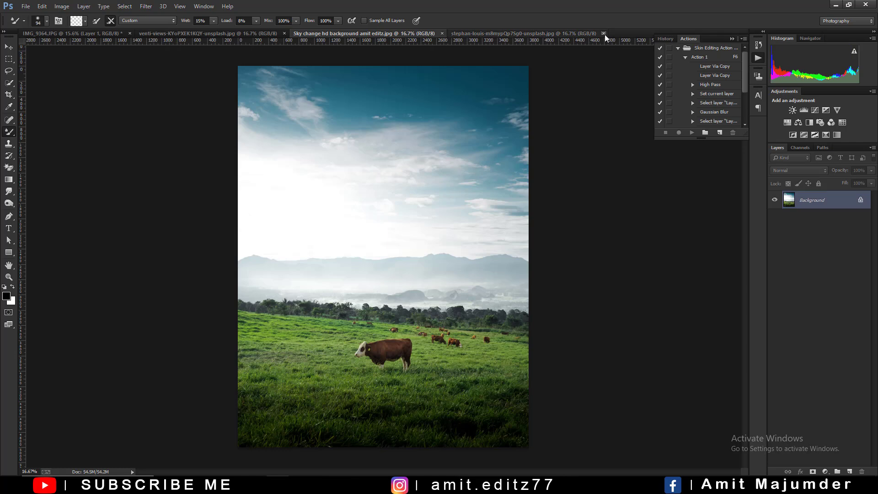
click(446, 35)
click(265, 33)
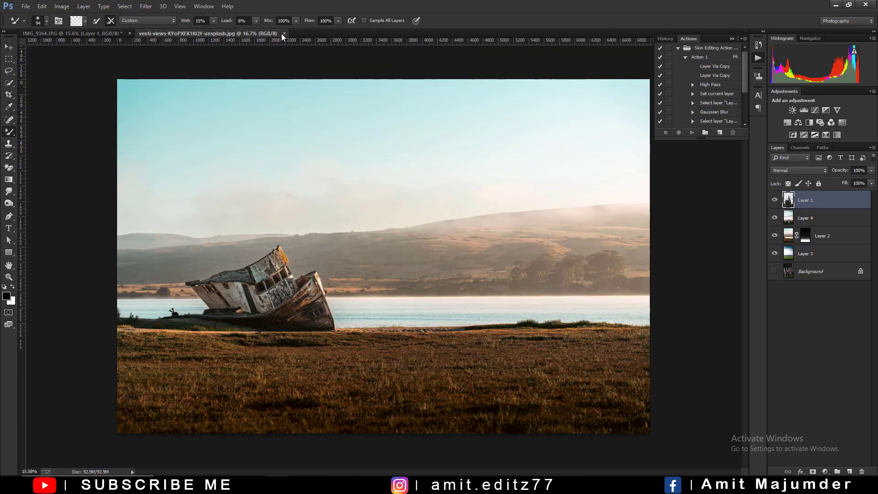
click(284, 34)
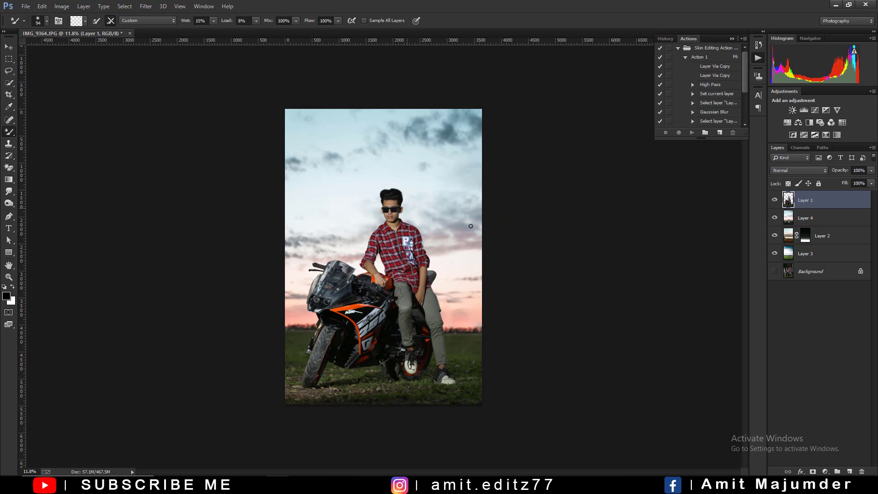
Hide Layers 2 and 3, show Layer 4 and Background, and fit the image on screen
click(775, 219)
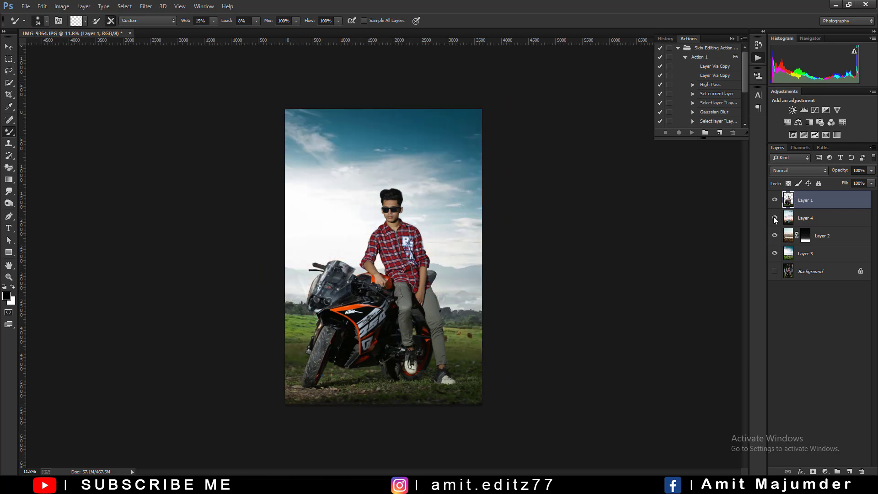
click(775, 218)
click(775, 235)
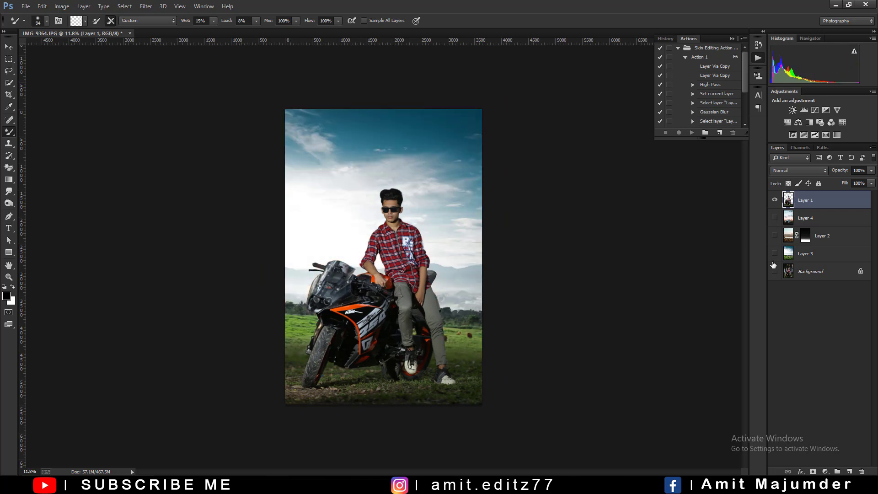
click(775, 253)
click(775, 271)
click(775, 218)
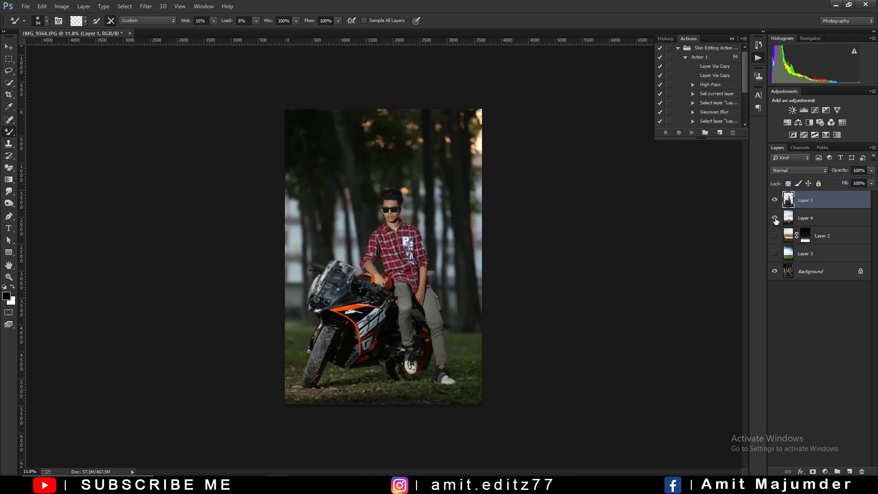
click(775, 218)
key(ctrl+0)
In the Camera Raw Filter, set Contrast +6, Shadows +47 and Blacks +23 on the rider layer
scroll(337, 149, up, 1)
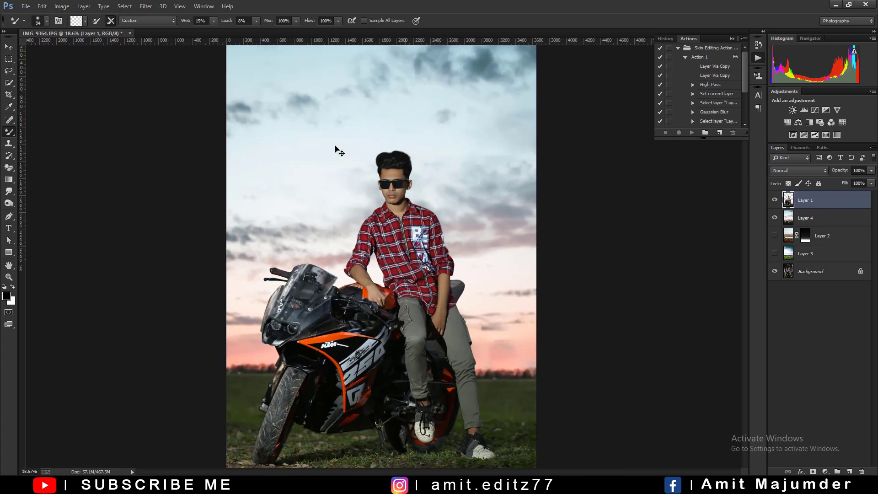
click(146, 6)
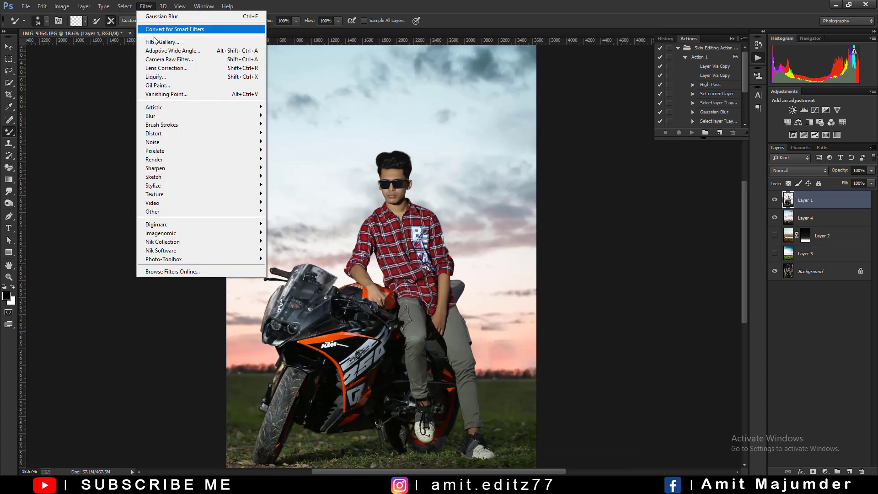
click(161, 63)
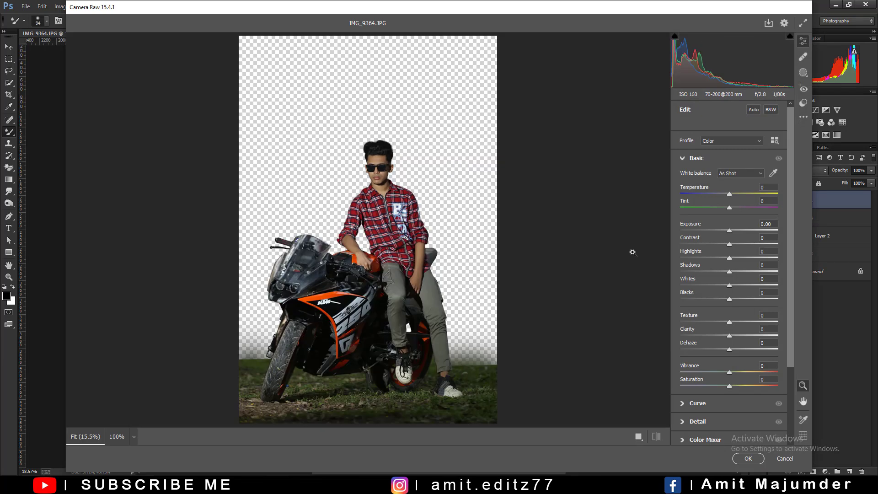
drag(728, 248, 733, 247)
click(728, 295)
drag(747, 272, 753, 271)
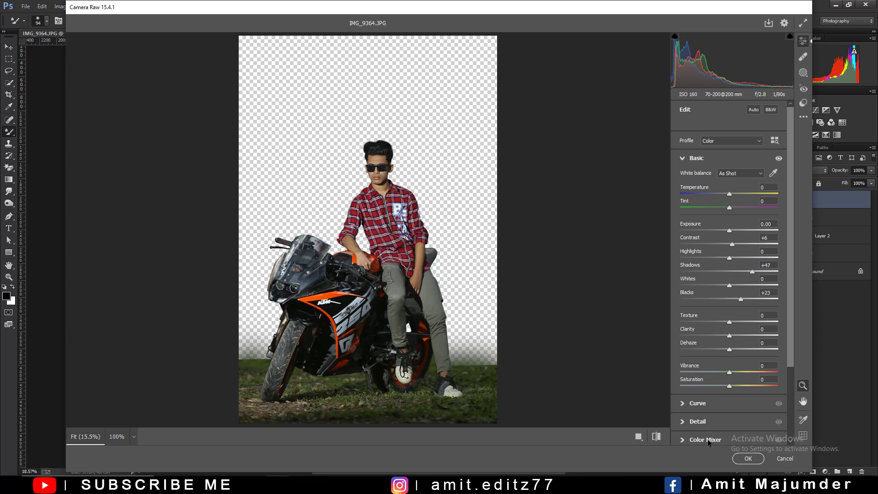
Raise Oranges luminance to +46 in the Color Mixer and apply the filter
key(ctrl+alt+shift+s)
click(740, 242)
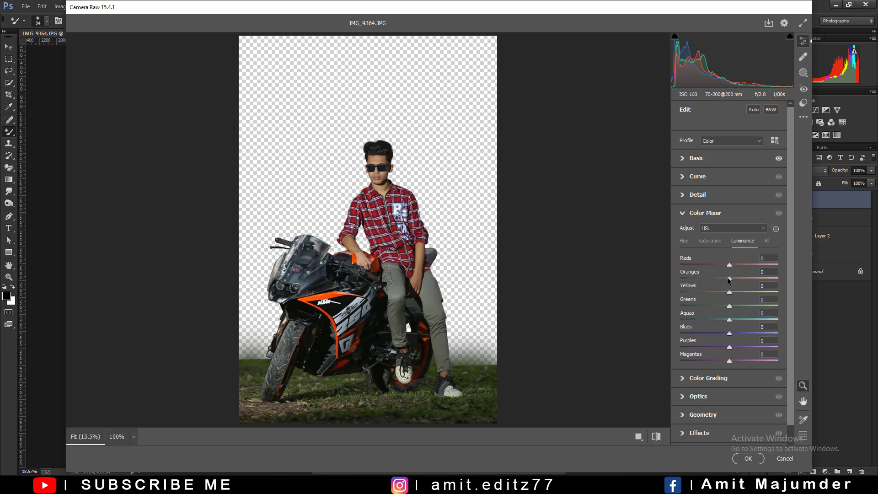
drag(748, 279, 749, 279)
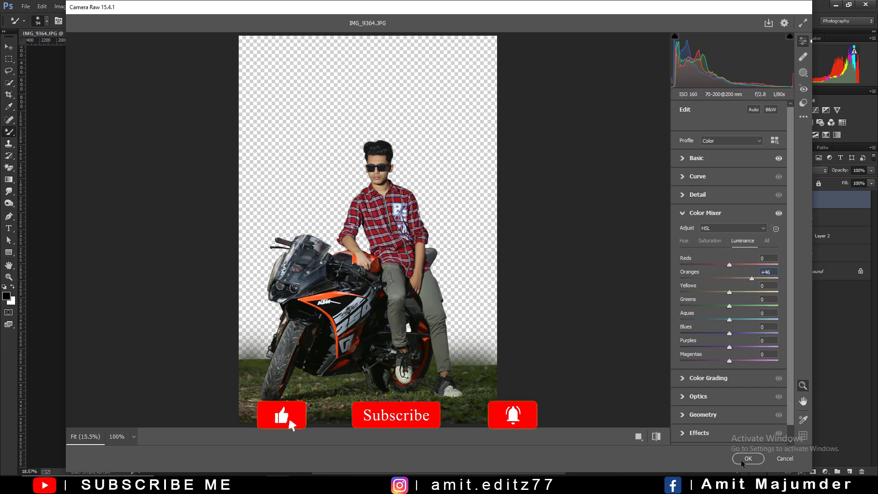
click(742, 461)
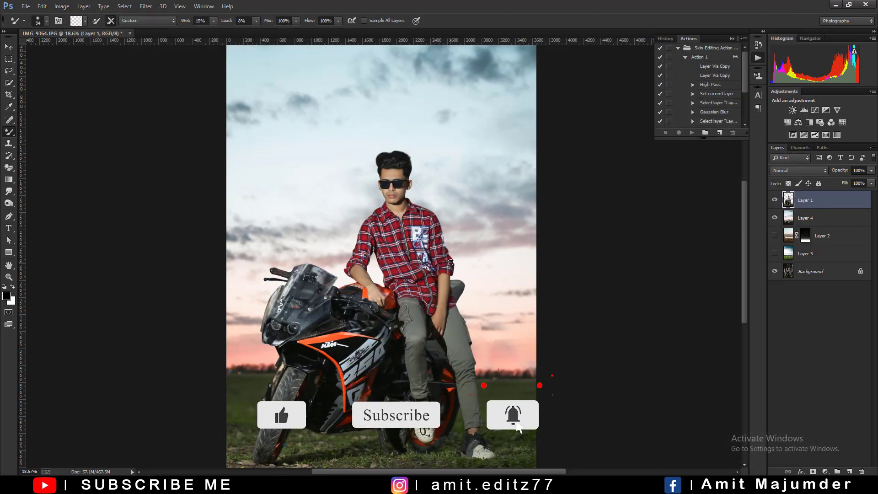
Select the rider's Layer 1 and zoom in on the windshield lettering
scroll(383, 256, down, 2)
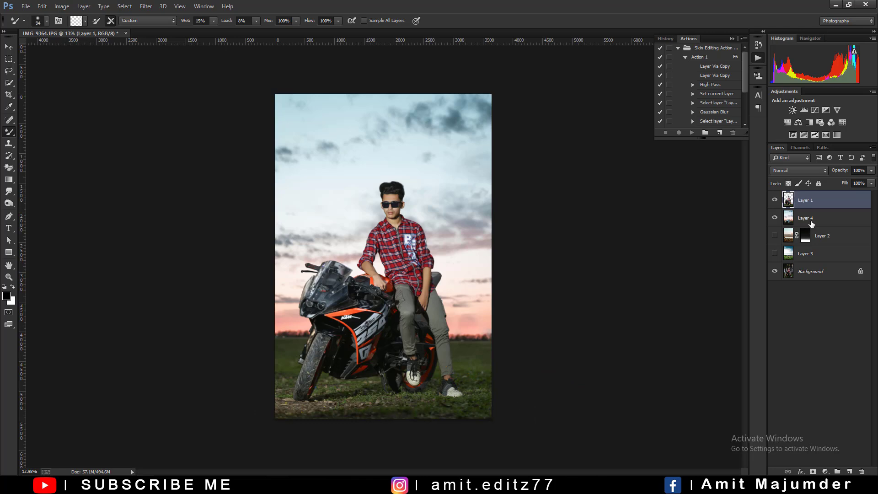
click(811, 222)
key(alt+bracketright)
scroll(316, 280, up, 3)
scroll(316, 280, up, 4)
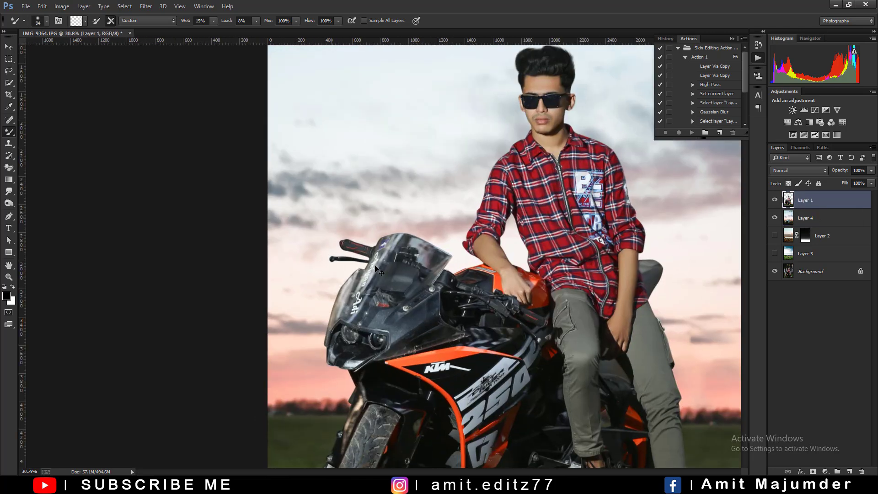
scroll(316, 280, up, 4)
scroll(316, 280, up, 3)
drag(395, 261, 377, 284)
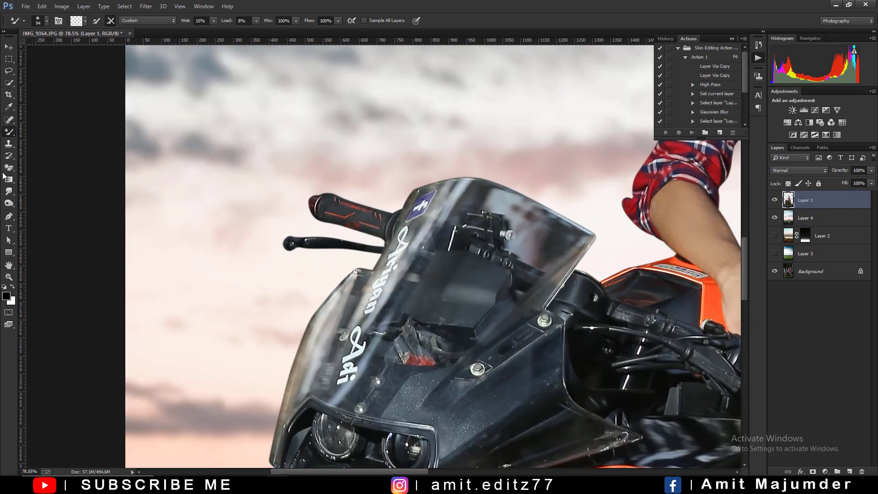
Clone over the windshield lettering with a 36 px Clone Stamp
click(9, 144)
scroll(311, 190, up, 1)
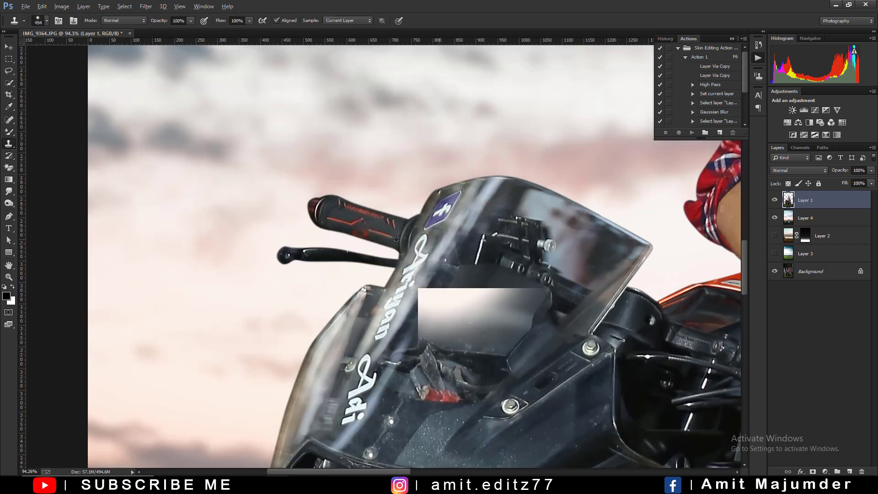
drag(353, 236, 344, 236)
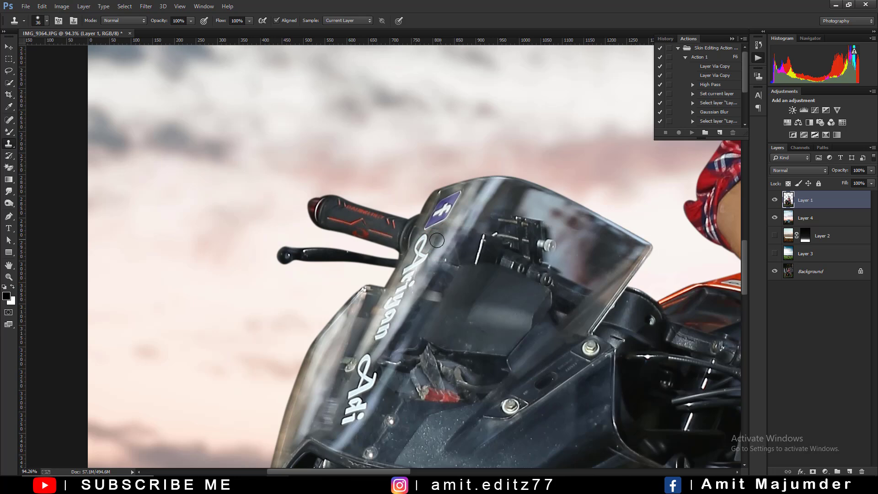
mouse_move(426, 241)
mouse_down()
mouse_move(418, 291)
mouse_move(381, 333)
mouse_up()
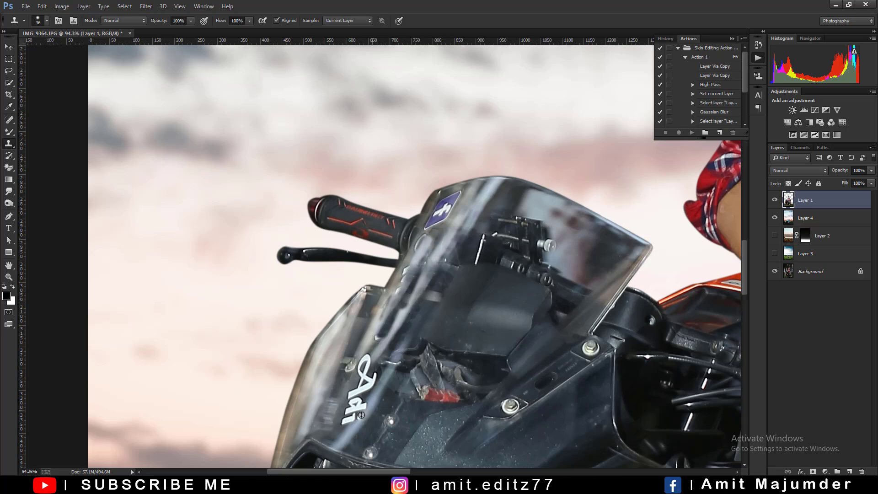
drag(348, 419, 365, 361)
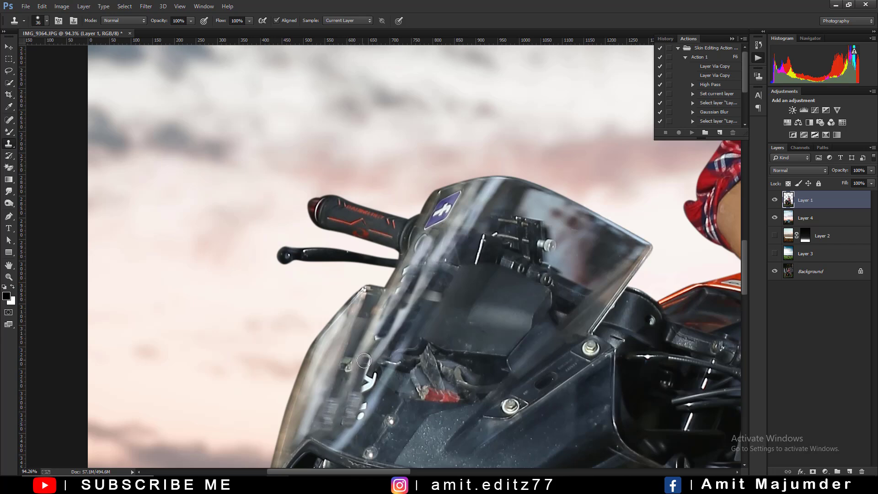
mouse_move(361, 413)
mouse_down()
mouse_move(378, 330)
mouse_move(419, 241)
mouse_up()
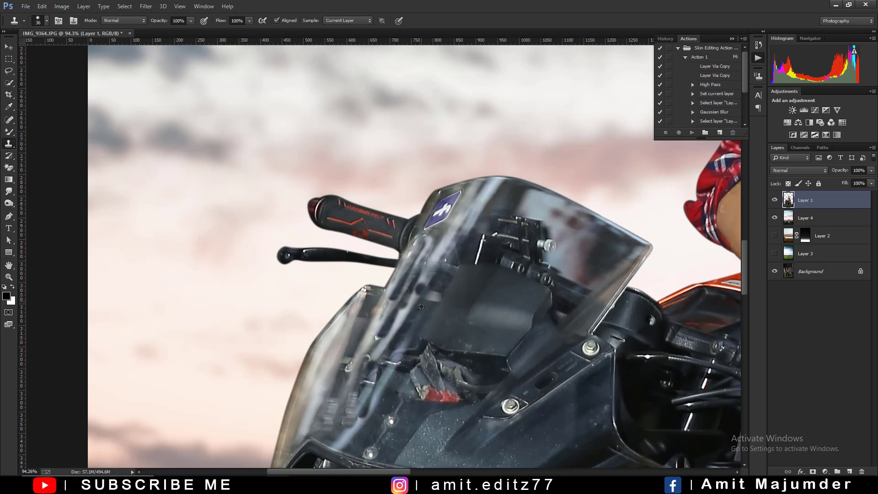
Smooth the leftover bright streak on the windshield's left edge with the Mixer Brush
scroll(420, 307, down, 3)
scroll(434, 320, down, 3)
scroll(492, 374, down, 2)
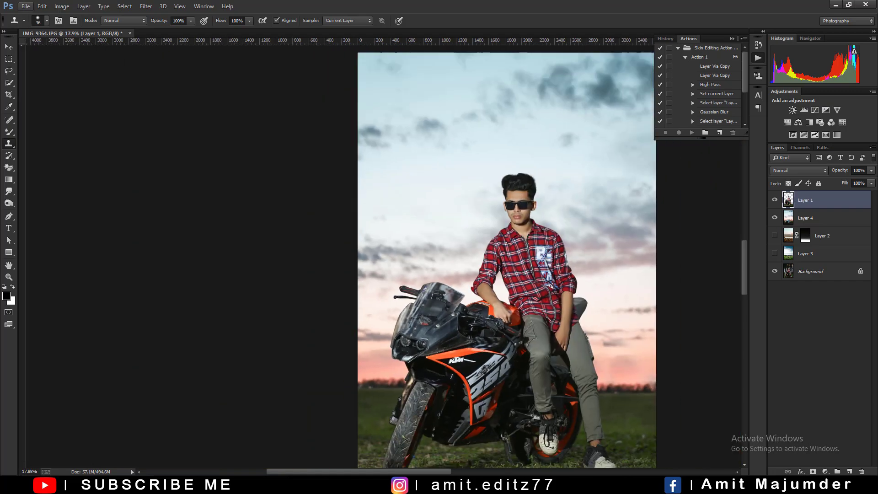
scroll(457, 357, down, 1)
scroll(329, 321, up, 1)
scroll(288, 311, up, 3)
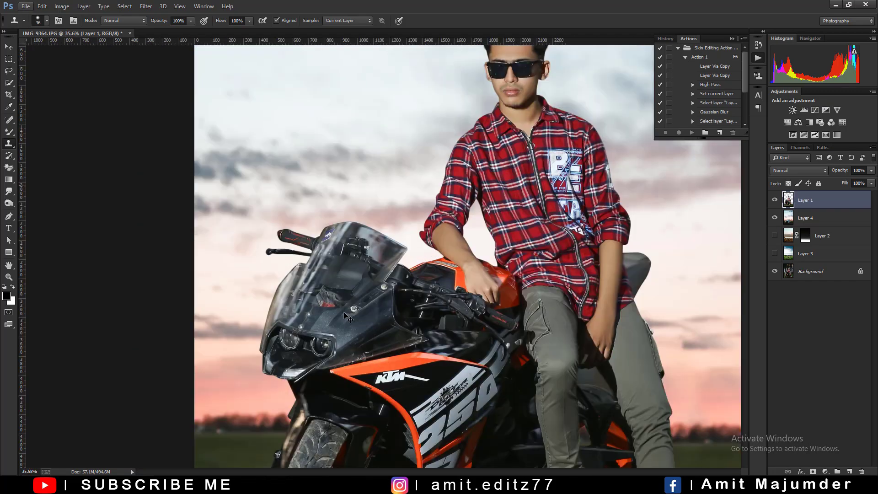
scroll(283, 309, up, 2)
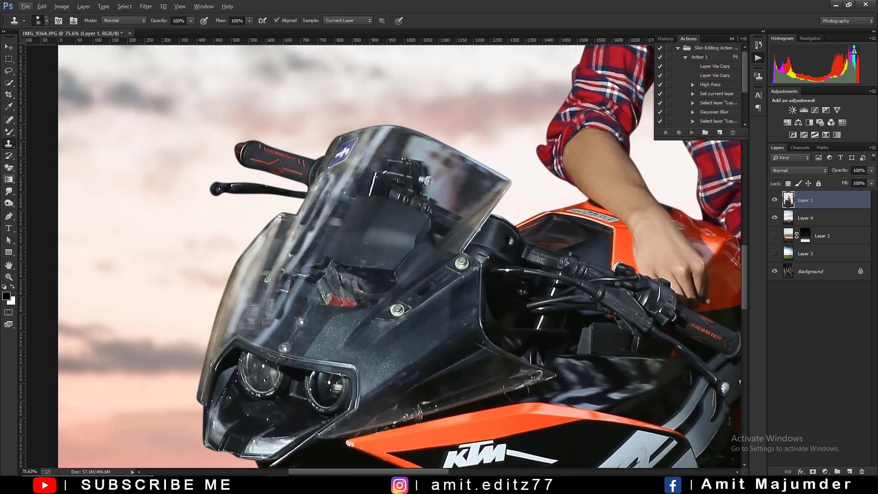
click(9, 132)
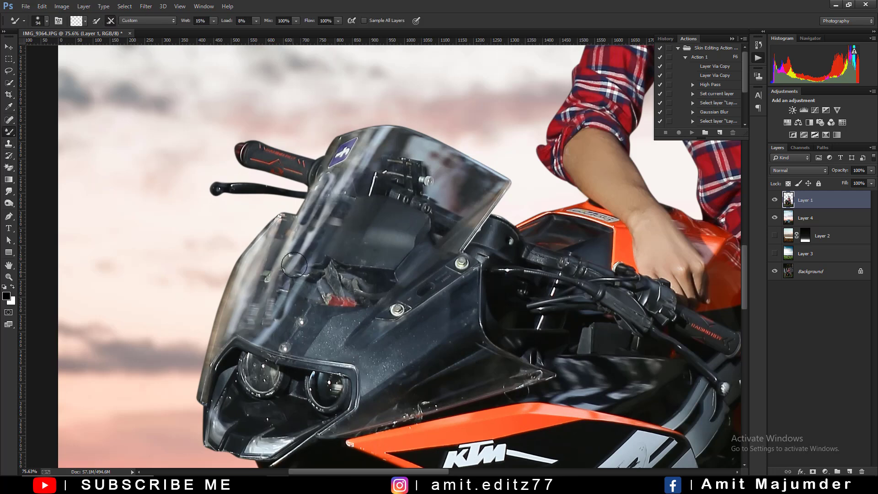
mouse_move(295, 242)
mouse_down()
mouse_move(330, 183)
mouse_move(304, 255)
mouse_up()
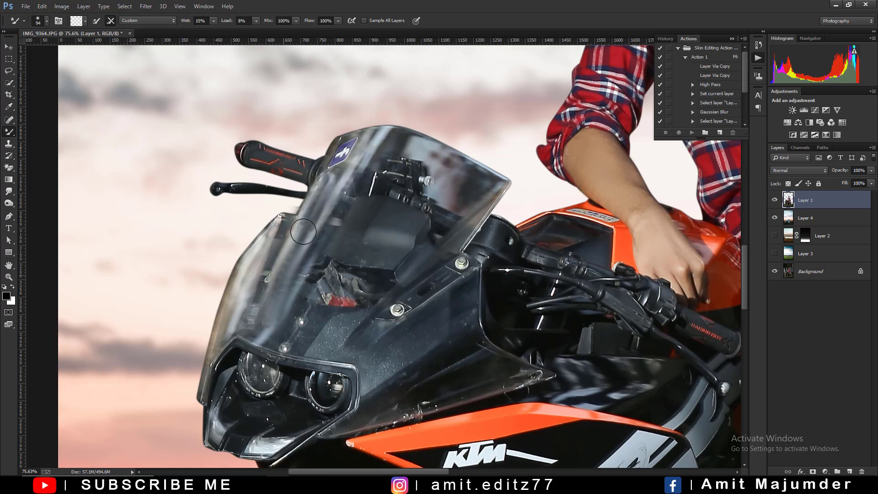
scroll(387, 261, down, 3)
scroll(386, 261, down, 2)
Add a Curves layer clipped to Layer 1 and undo the curve edit back to default
scroll(386, 263, down, 2)
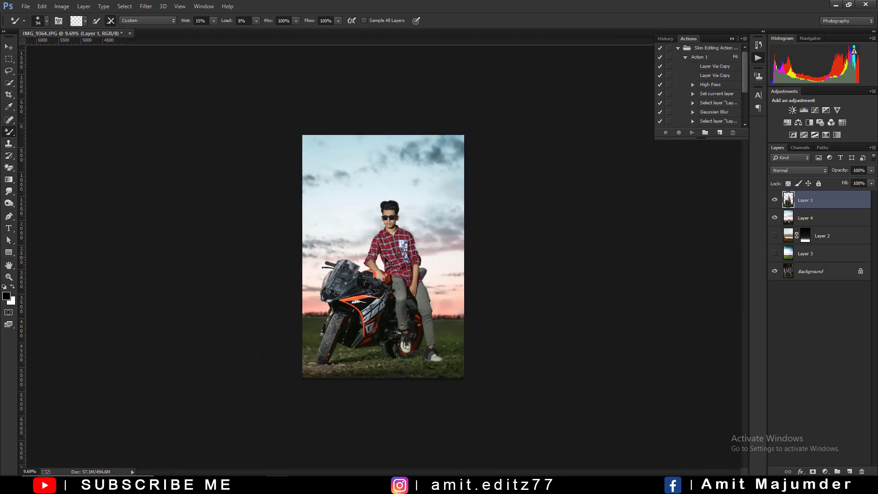
scroll(609, 233, up, 2)
scroll(781, 171, up, 1)
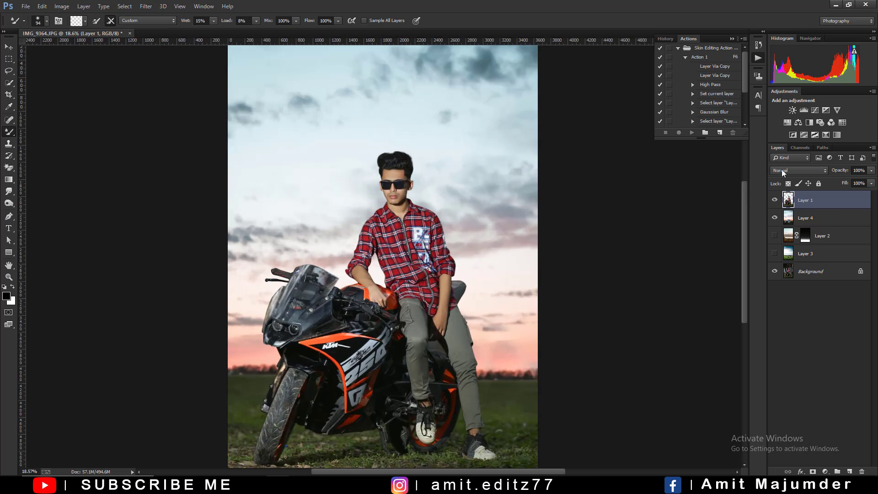
click(816, 110)
click(682, 224)
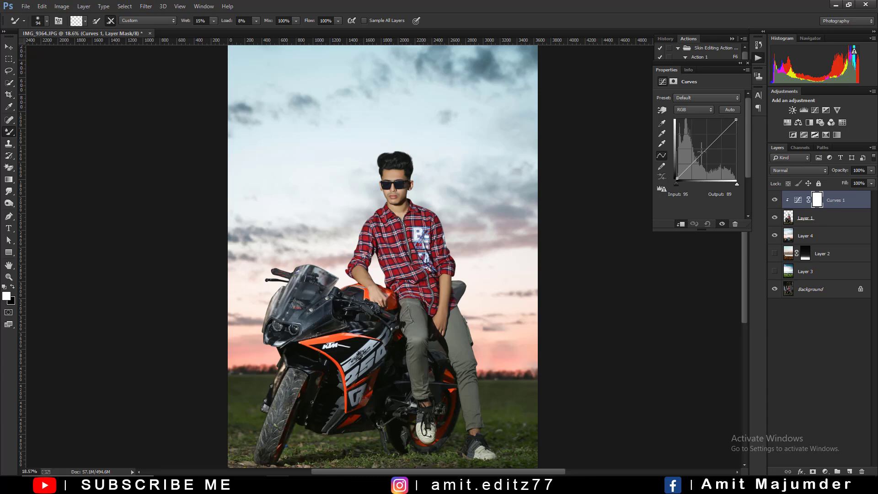
drag(736, 120, 697, 121)
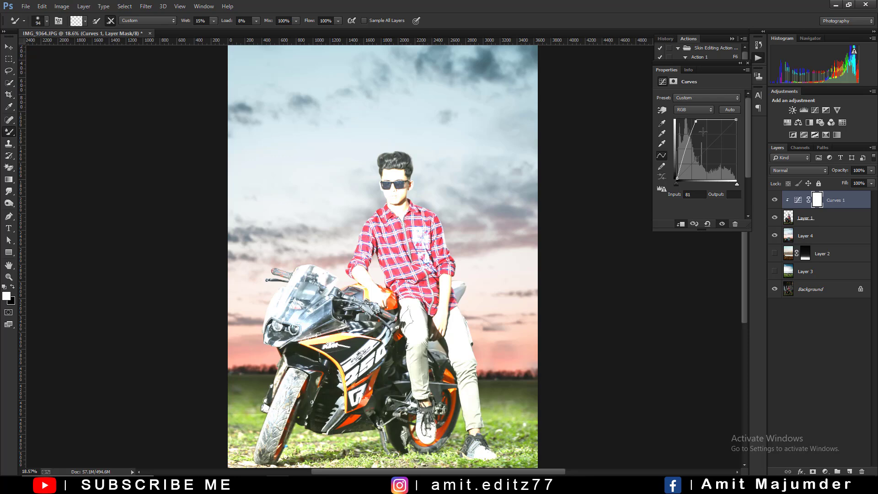
key(ctrl+z)
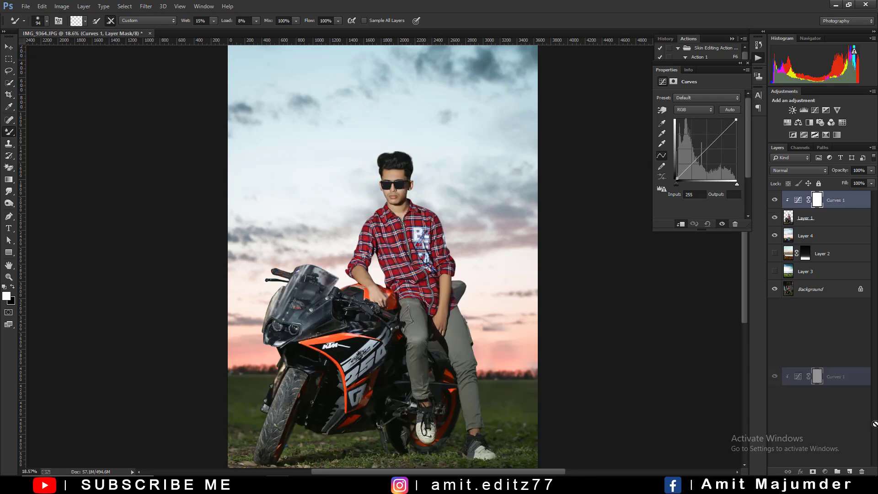
Replace Curves 1 with an Exposure +3.98 adjustment clipped to Layer 1
drag(833, 200, 862, 471)
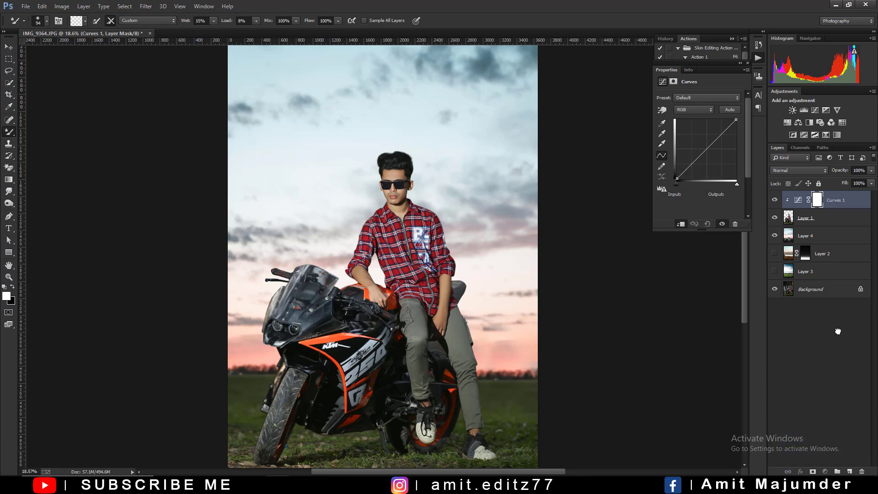
click(826, 111)
drag(734, 122, 751, 121)
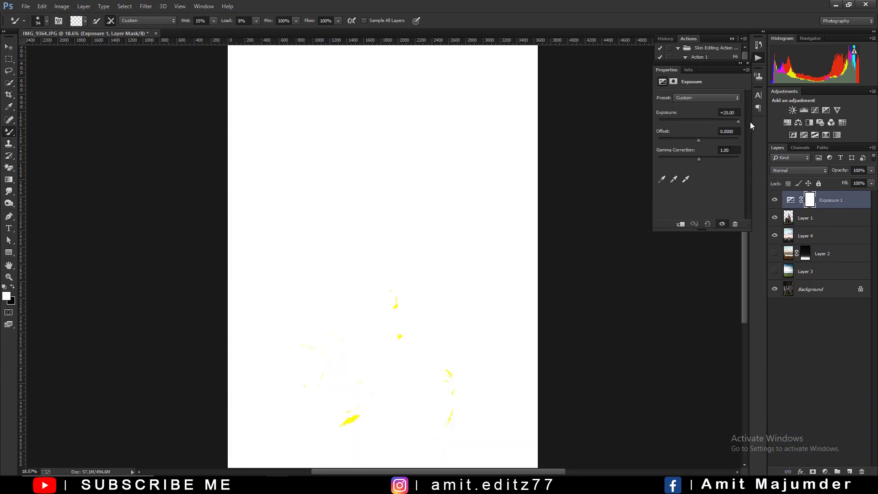
drag(694, 124, 728, 125)
click(720, 121)
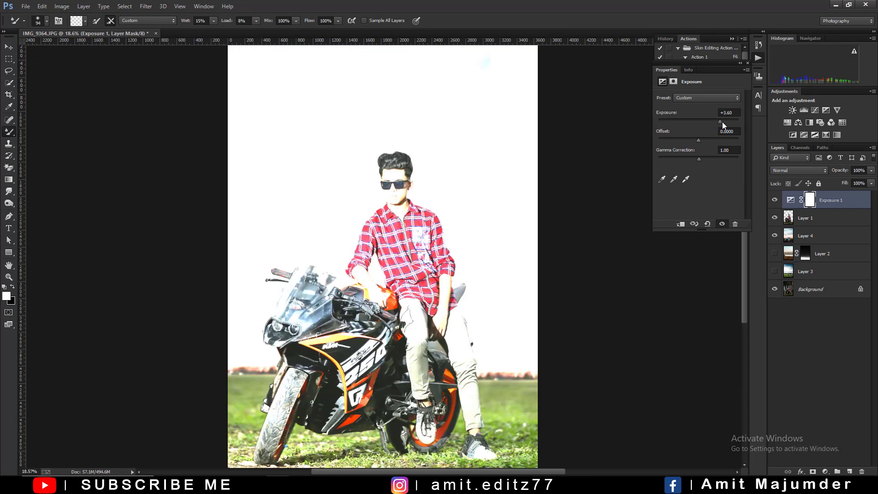
click(723, 122)
click(680, 223)
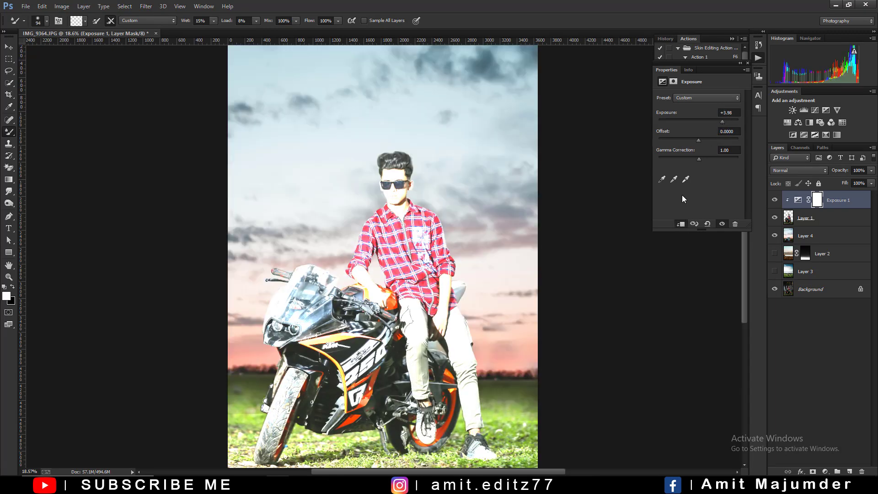
click(740, 65)
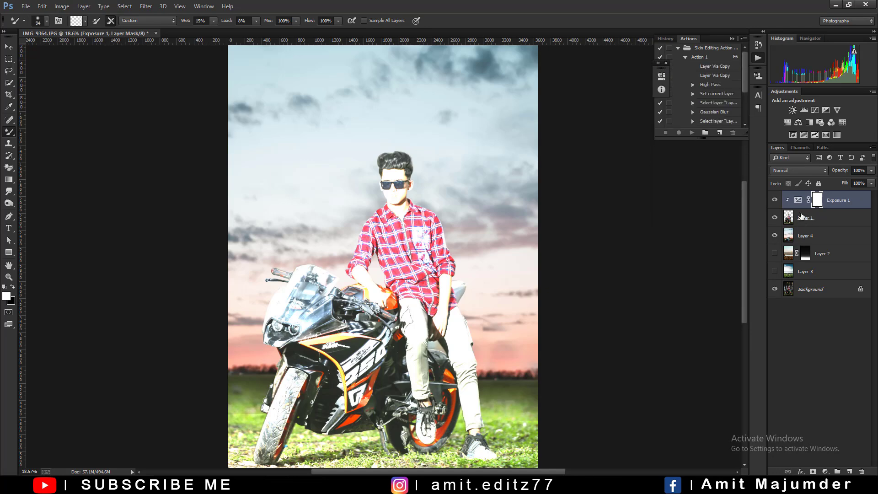
Invert the Exposure mask and paint a glow along the shoulder edge with a 72 px brush
key(ctrl+i)
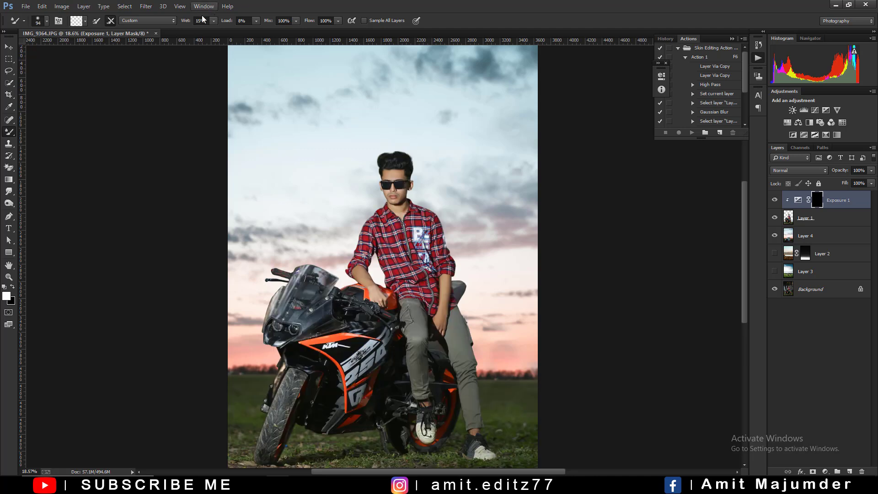
right_click(16, 131)
click(34, 133)
alt+scroll(481, 219, up, 2)
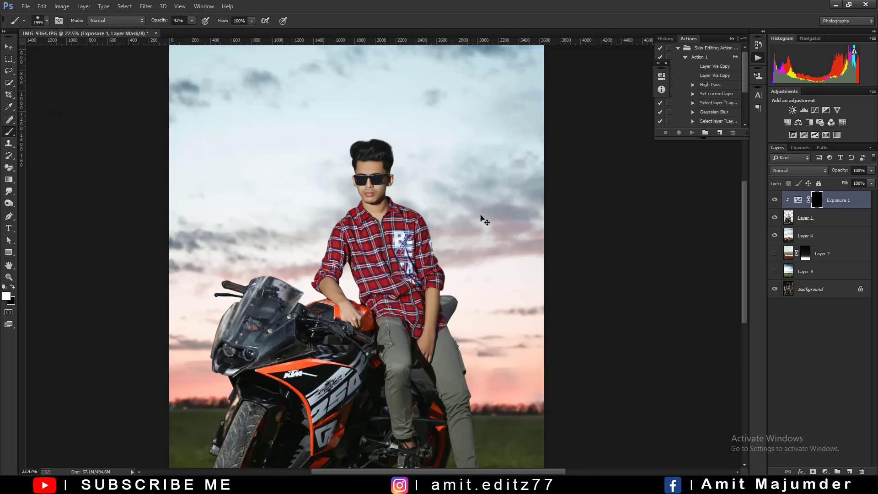
alt+scroll(420, 221, up, 2)
drag(419, 221, 403, 221)
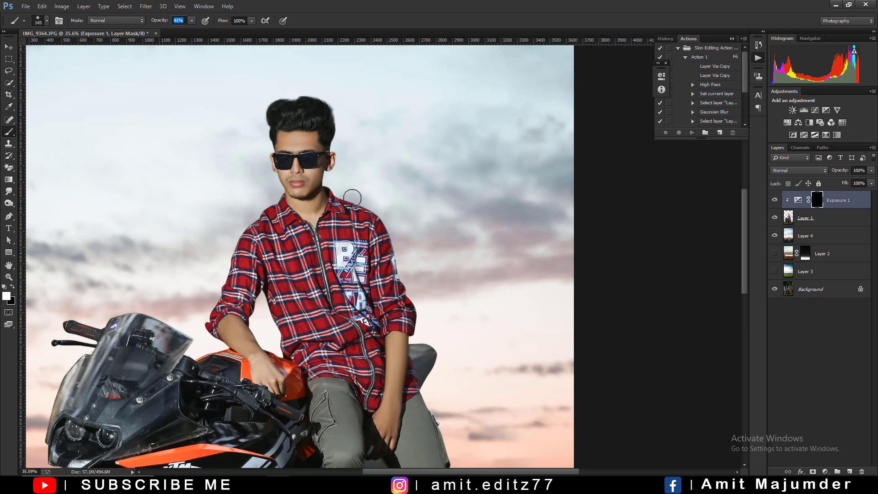
alt+scroll(378, 208, up, 1)
alt+scroll(338, 197, up, 1)
alt+scroll(338, 196, up, 1)
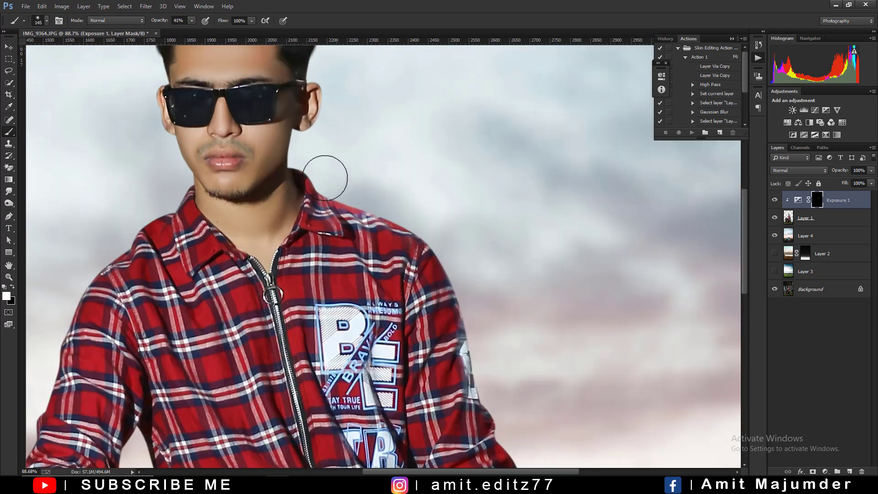
drag(320, 165, 305, 165)
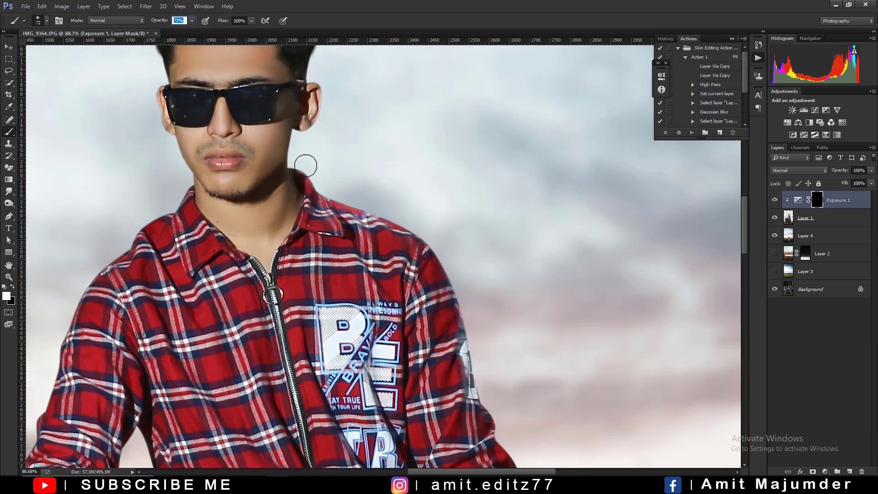
mouse_move(305, 165)
mouse_down()
mouse_move(330, 186)
mouse_move(435, 234)
mouse_move(426, 230)
mouse_up()
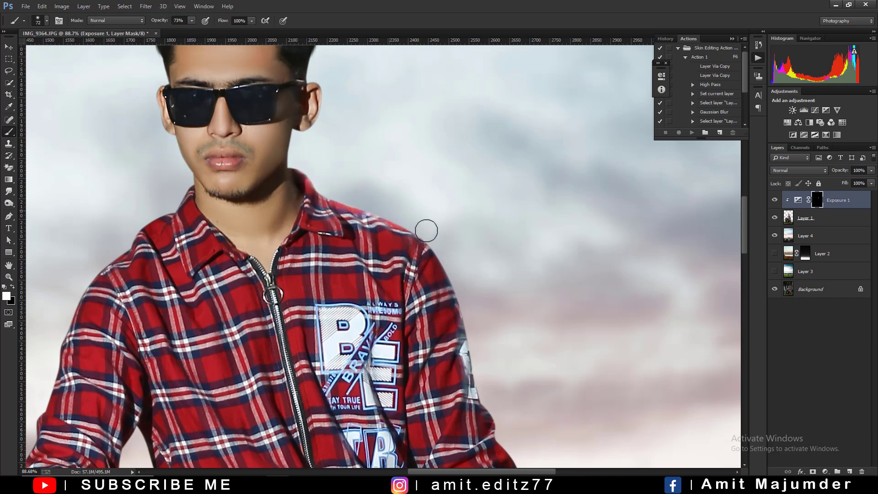
At 100% opacity and 34 px, paint glow along the trousers, shirt, forearm, tank and windshield top
key(0)
drag(473, 323, 406, 129)
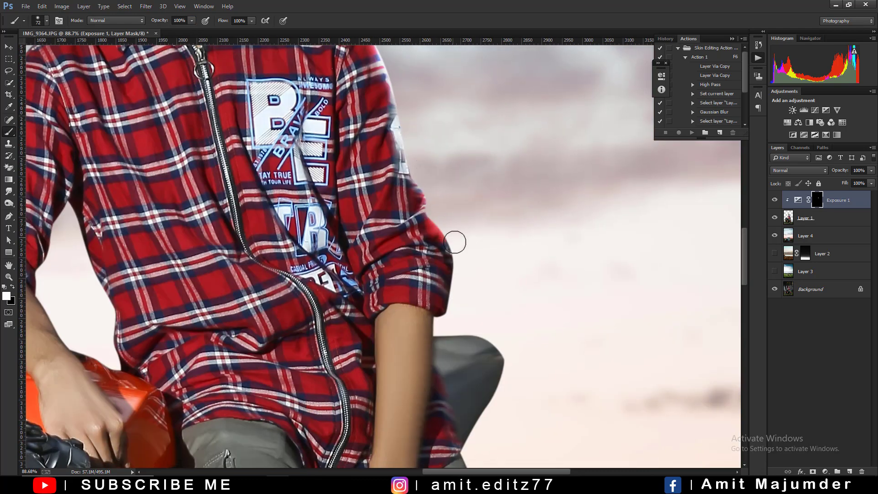
key(bracketleft)
key(bracketleft)
key(bracketleft)
drag(467, 332, 377, 146)
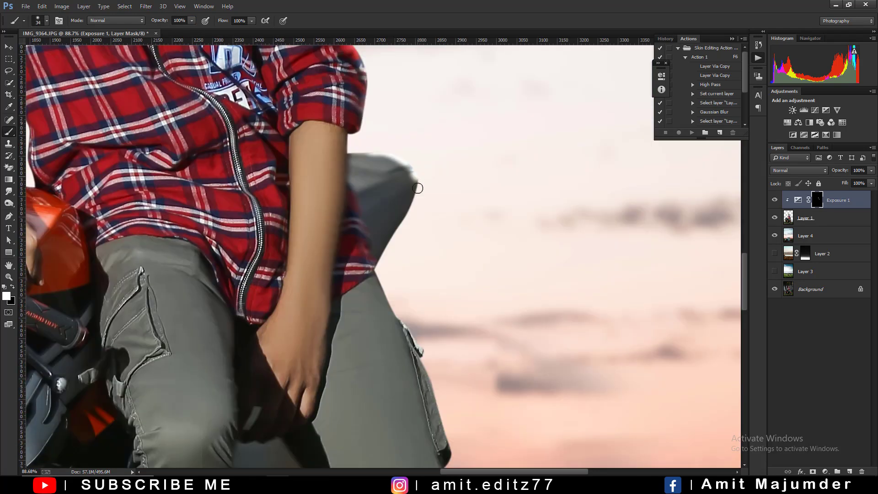
drag(377, 219, 352, 187)
mouse_move(356, 236)
mouse_down()
mouse_move(412, 363)
mouse_move(375, 219)
mouse_move(406, 350)
mouse_up()
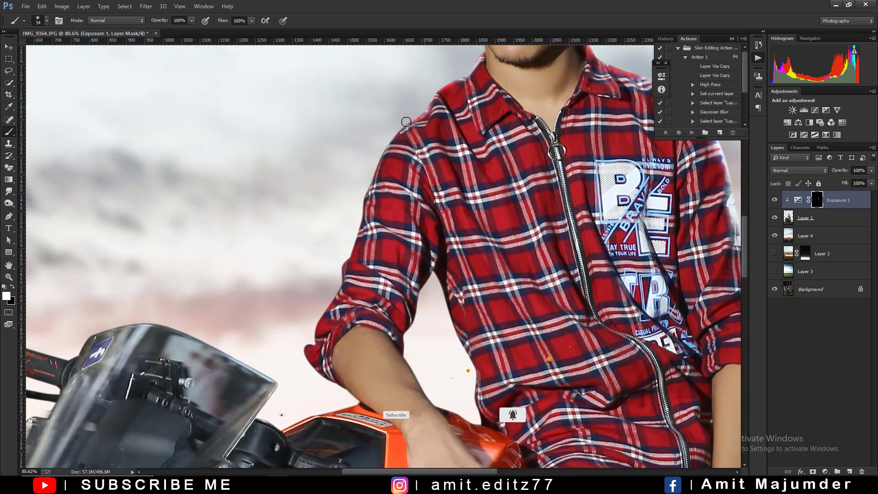
mouse_move(407, 122)
mouse_down()
mouse_move(373, 164)
mouse_move(358, 262)
mouse_move(300, 353)
mouse_move(408, 343)
mouse_move(458, 423)
mouse_up()
drag(427, 230, 380, 264)
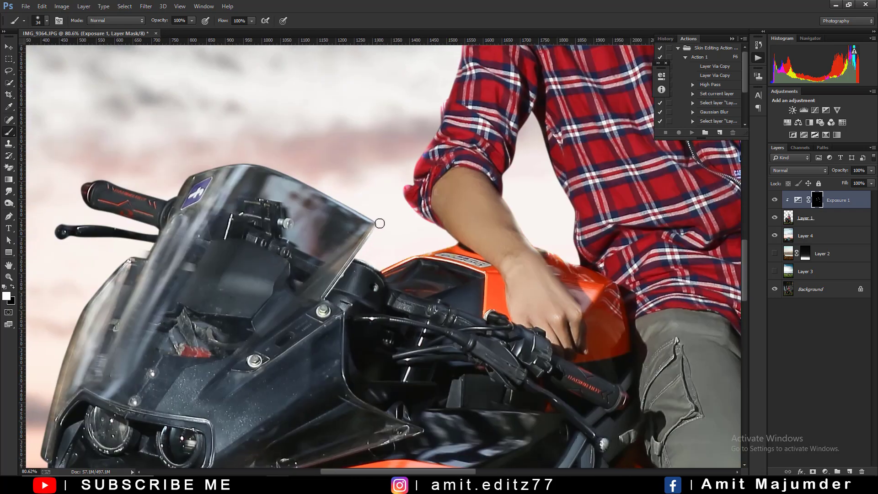
mouse_move(380, 223)
mouse_down()
mouse_move(275, 169)
mouse_move(205, 172)
mouse_up()
Move to the handlebar and front wheel, resizing the brush to 100 then 51 px
mouse_move(206, 172)
mouse_down()
mouse_move(458, 176)
mouse_move(361, 187)
mouse_move(313, 228)
mouse_up()
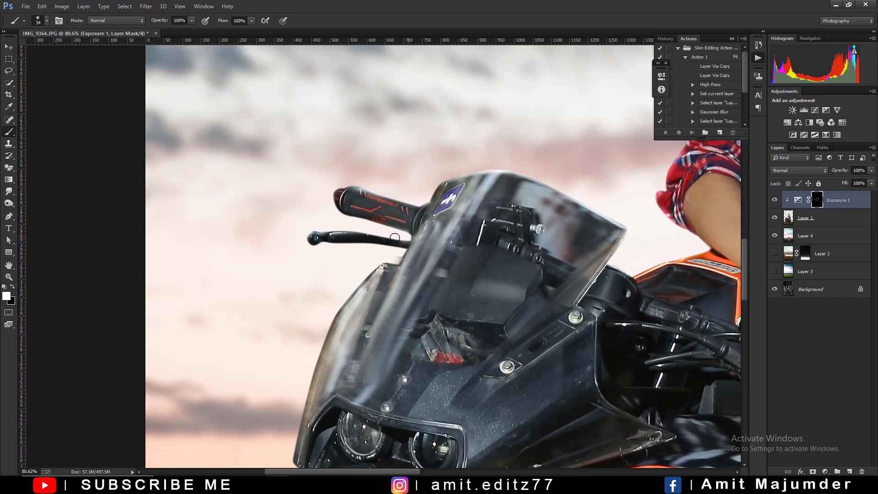
scroll(353, 251, down, 3)
key(bracketright)
key(bracketright)
key(bracketright)
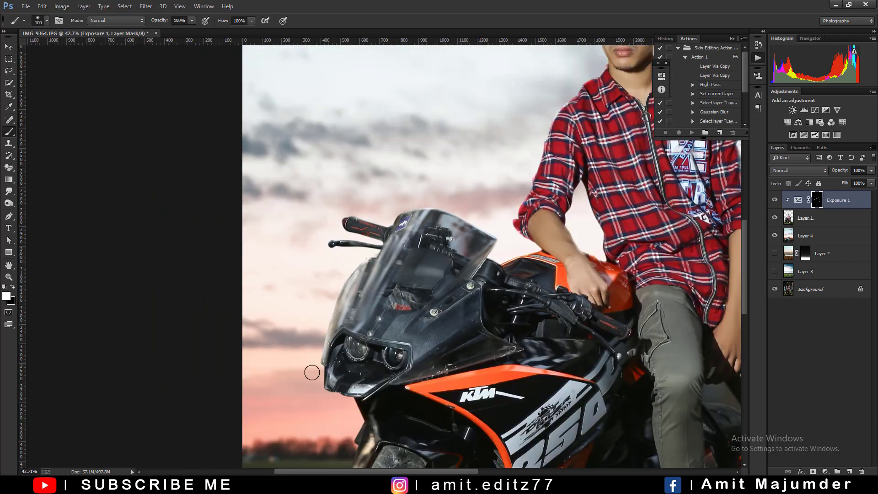
drag(310, 371, 323, 249)
scroll(334, 350, up, 2)
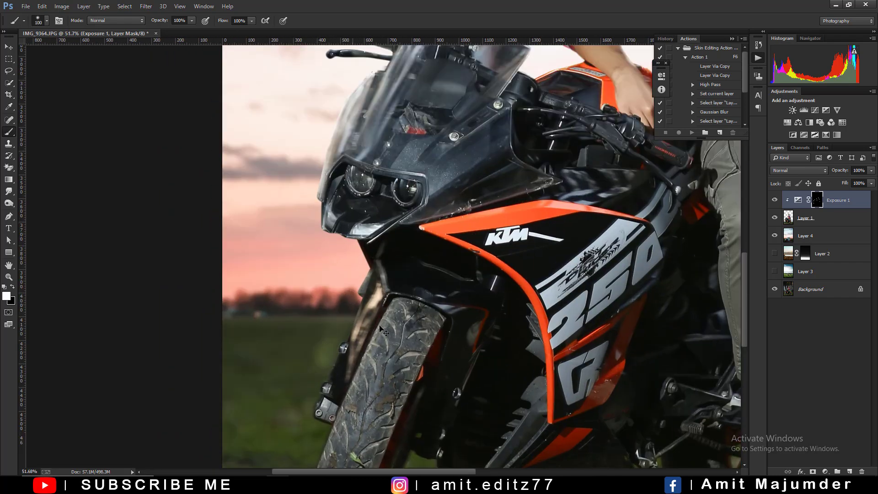
key(bracketleft)
key(bracketleft)
key(bracketleft)
scroll(322, 384, down, 2)
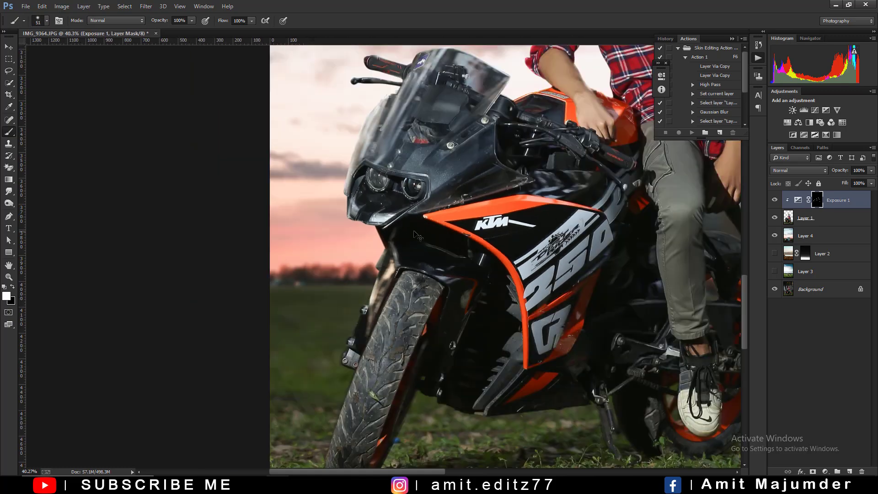
scroll(412, 320, down, 1)
scroll(493, 274, down, 2)
scroll(493, 273, up, 1)
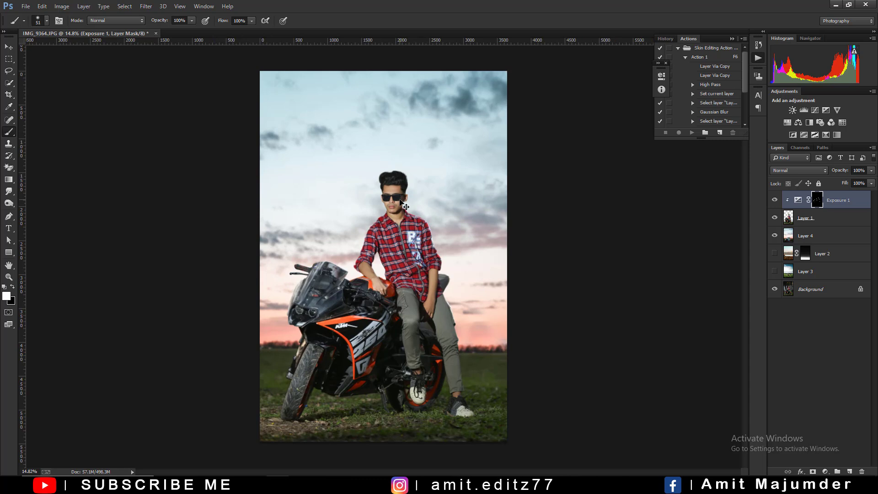
With a 454 px brush at 62% opacity, paint a soft glow around the left shoulder
click(774, 201)
scroll(385, 192, up, 8)
drag(430, 227, 471, 227)
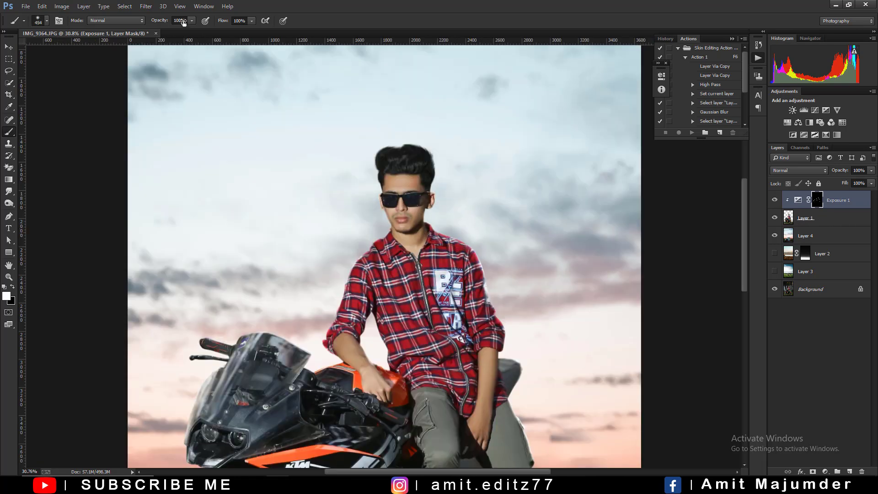
text(62)
key(Return)
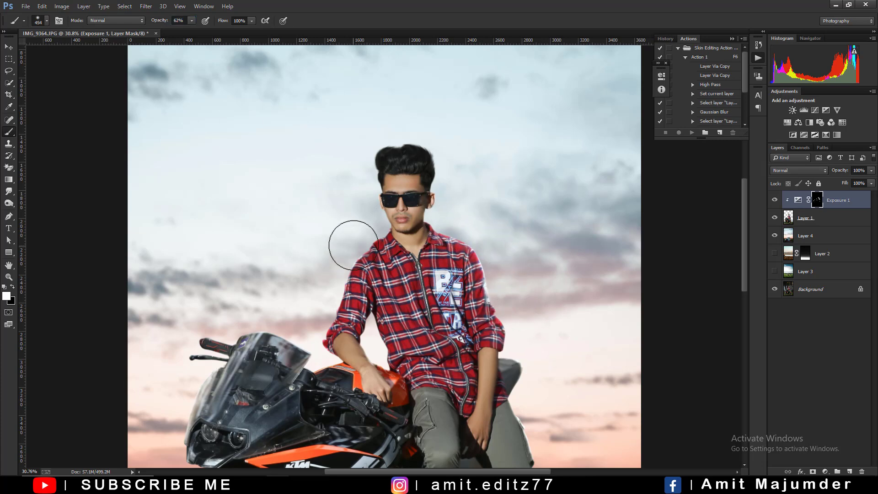
drag(353, 245, 227, 319)
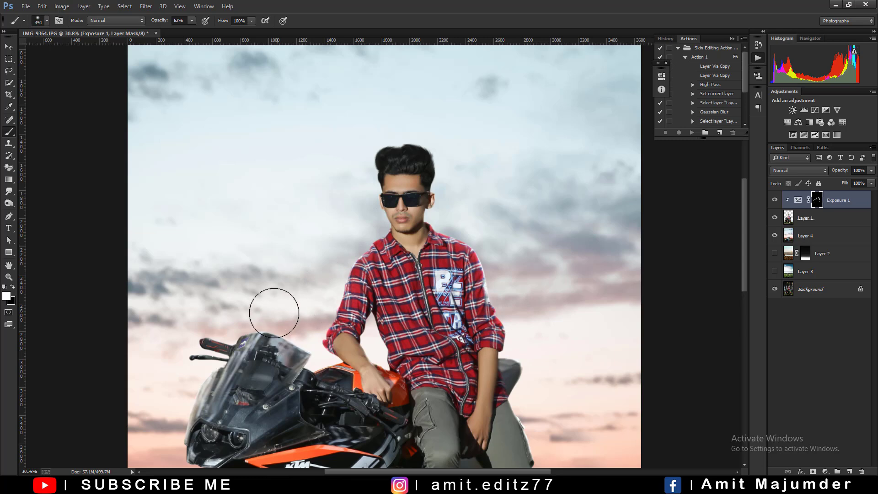
scroll(491, 316, down, 1)
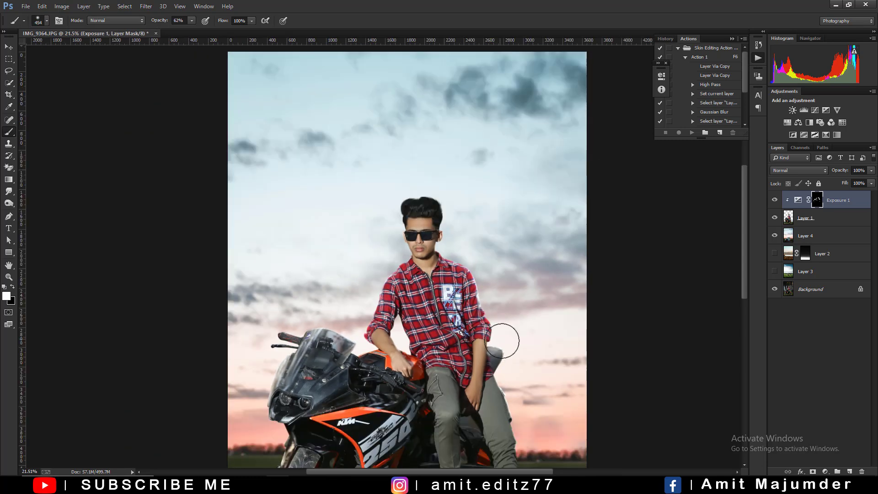
drag(513, 268, 485, 264)
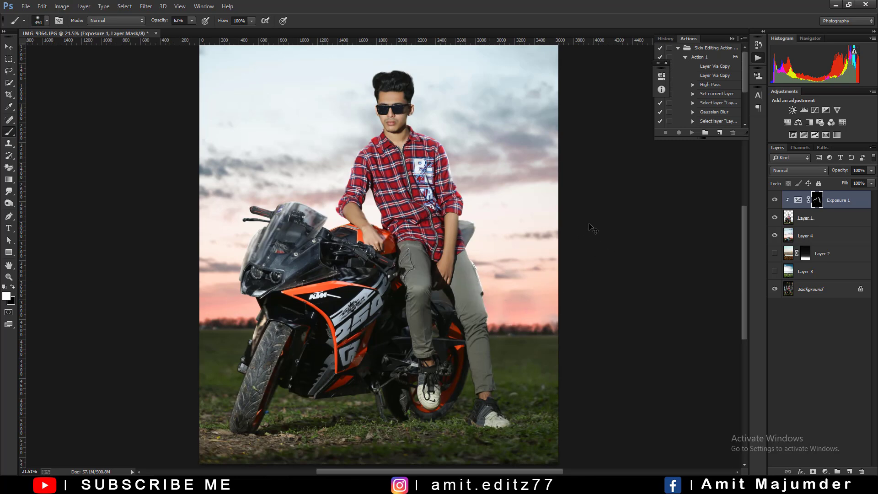
scroll(455, 224, down, 1)
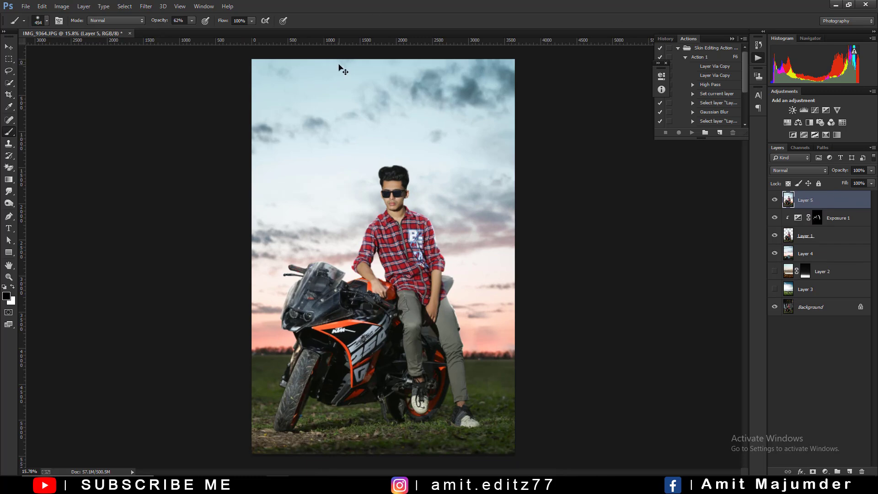
Smudge and reshape the top of the boy's hair on Layer 1
click(806, 218)
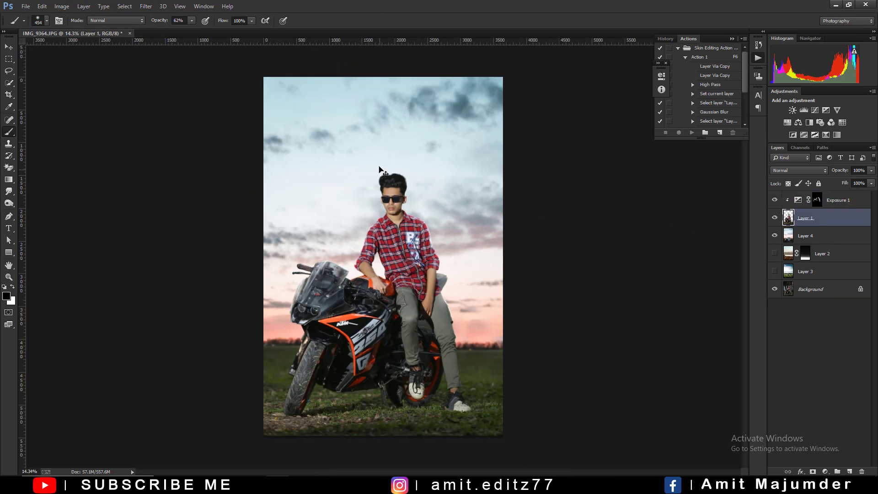
scroll(418, 160, up, 1)
scroll(417, 164, up, 1)
scroll(418, 163, up, 2)
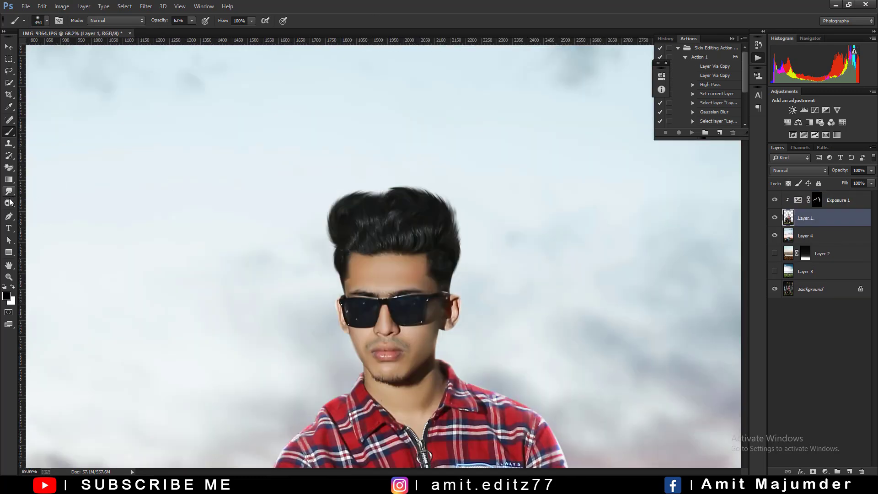
scroll(195, 249, up, 1)
key(r)
scroll(401, 209, up, 1)
scroll(401, 210, up, 1)
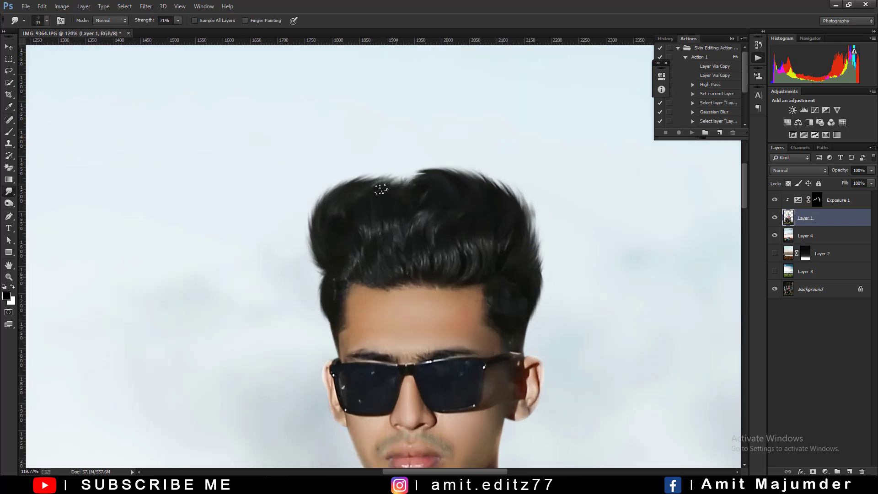
mouse_move(395, 173)
mouse_down()
mouse_move(452, 176)
mouse_move(398, 176)
mouse_move(406, 182)
mouse_move(375, 186)
mouse_move(379, 174)
mouse_up()
alt+scroll(355, 272, down, 10)
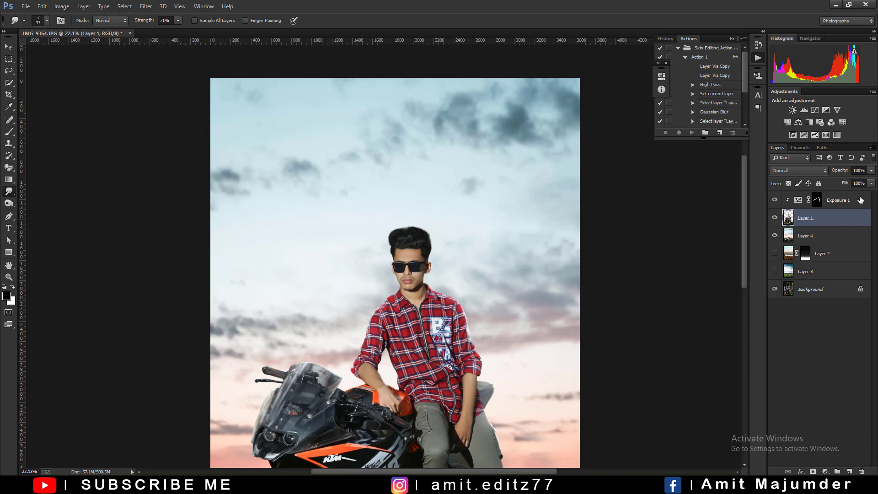
Stamp all visible layers into a new Layer 5 above Exposure 1
click(860, 200)
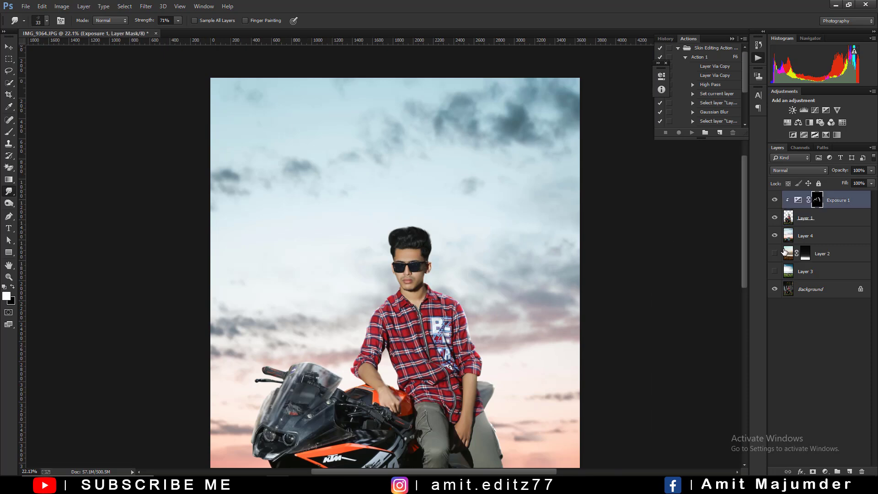
key(ctrl+shift+alt+e)
alt+scroll(455, 167, down, 5)
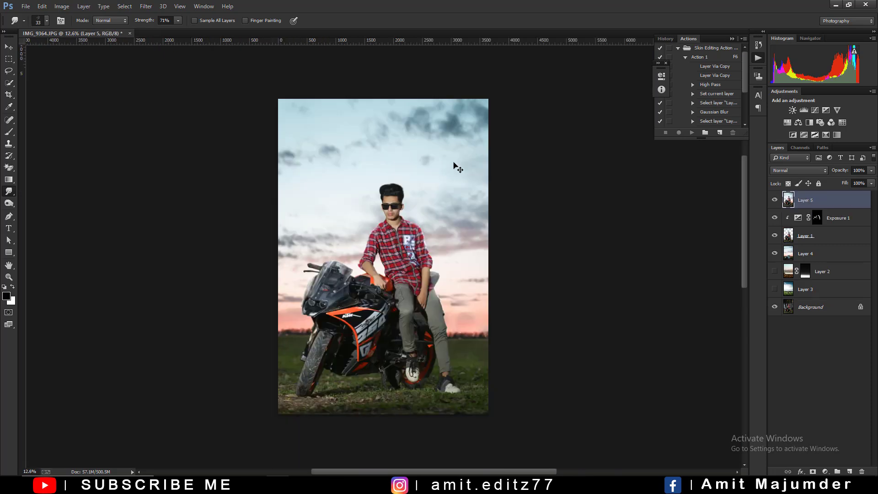
Apply the Camera Raw Filter to Layer 5 and warm its white balance slightly
click(146, 5)
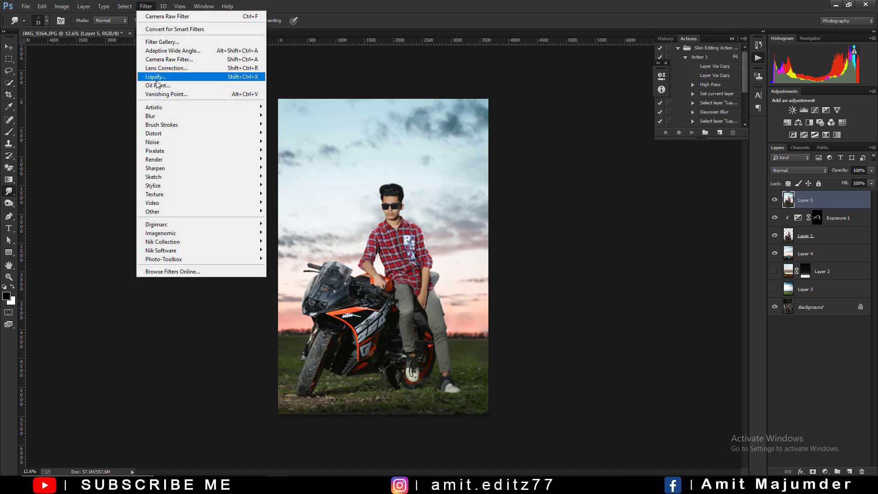
click(169, 59)
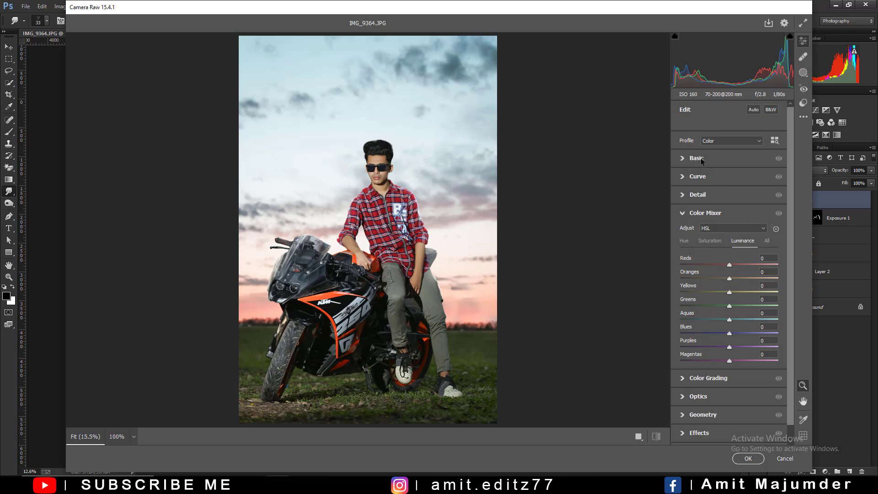
click(700, 158)
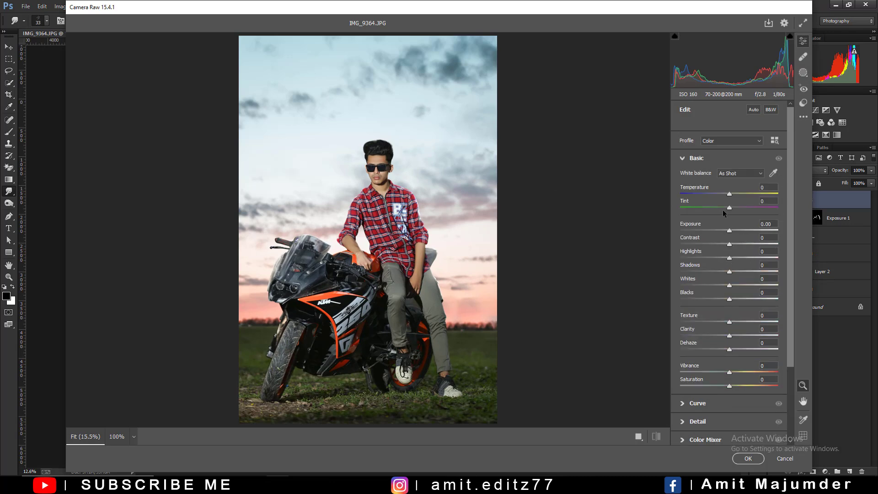
mouse_move(729, 194)
mouse_down()
mouse_move(722, 209)
mouse_move(741, 211)
mouse_move(731, 209)
mouse_up()
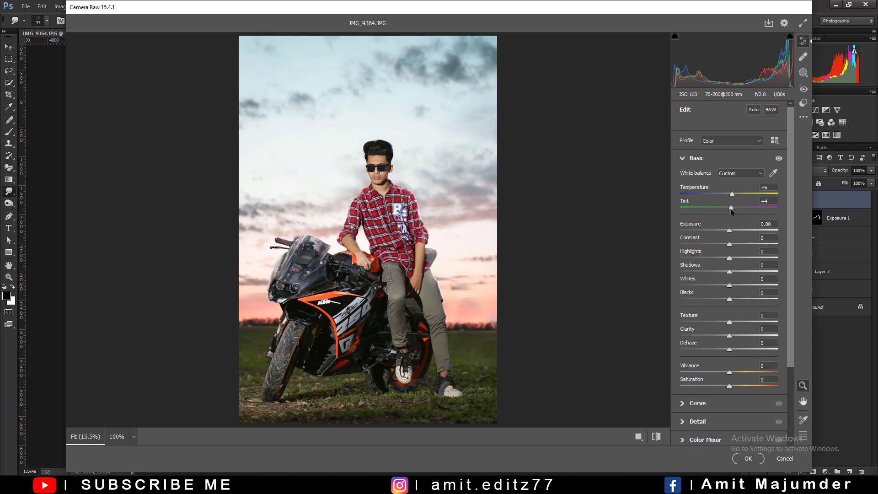
Add contrast, Shadows +12, lower Whites, Blacks +51, slight Clarity, and reset Dehaze to 0
mouse_move(730, 244)
mouse_down()
mouse_move(776, 272)
mouse_move(736, 272)
mouse_move(775, 301)
mouse_up()
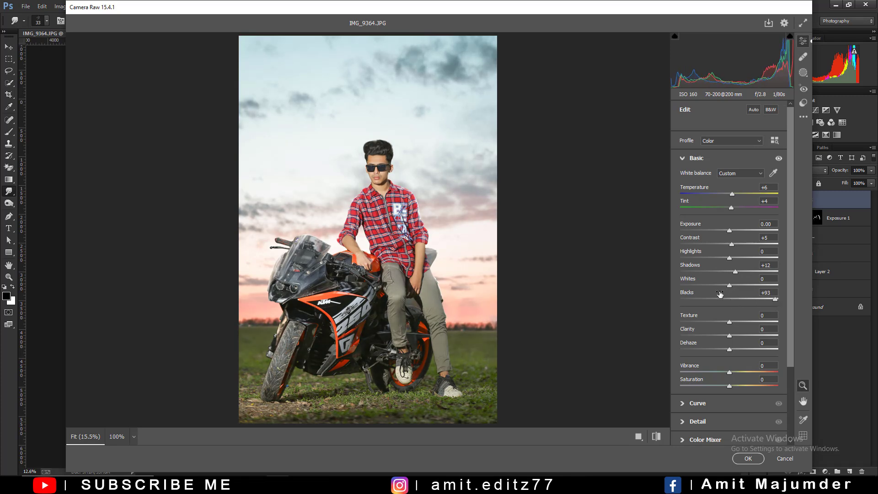
mouse_move(730, 285)
mouse_down()
mouse_move(707, 284)
mouse_move(728, 286)
mouse_up()
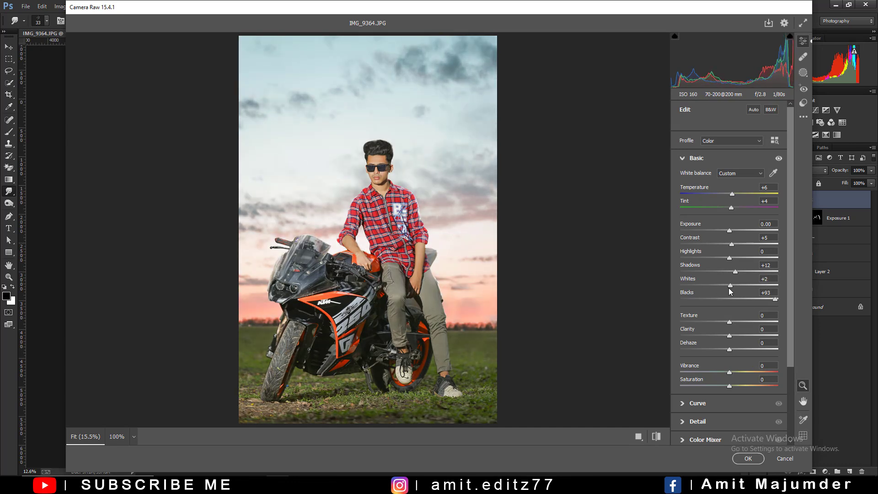
click(756, 299)
mouse_move(729, 337)
mouse_down()
mouse_move(757, 348)
mouse_move(737, 349)
mouse_up()
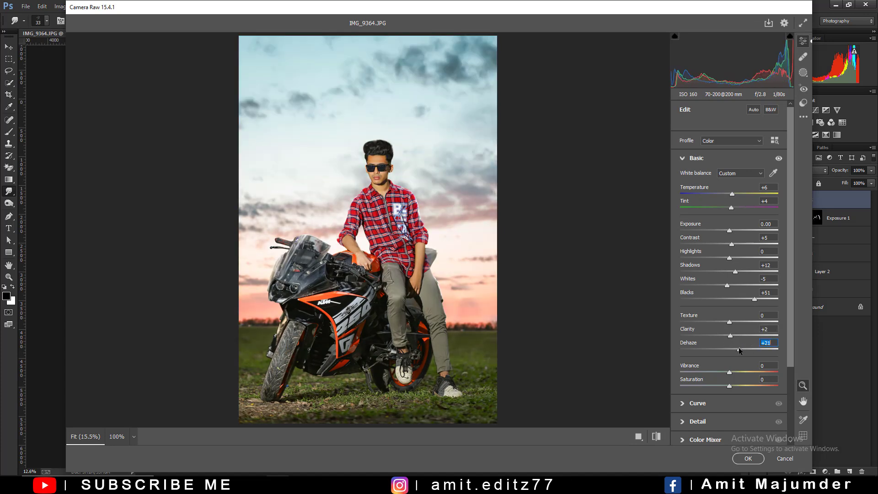
double_click(740, 349)
scroll(724, 362, down, 3)
Set Greens/Yellows hue -100 and reduce their saturation, then brighten Oranges luminance
click(718, 345)
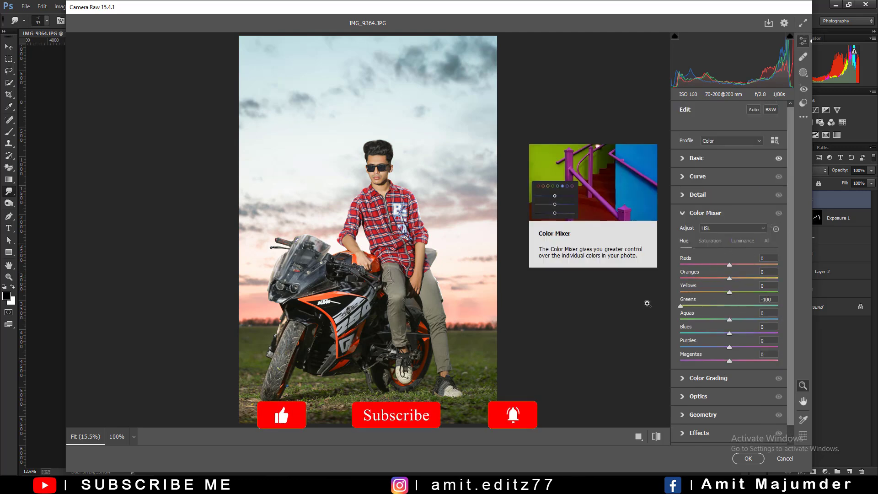
mouse_move(740, 305)
mouse_down()
mouse_move(681, 305)
mouse_move(679, 291)
mouse_up()
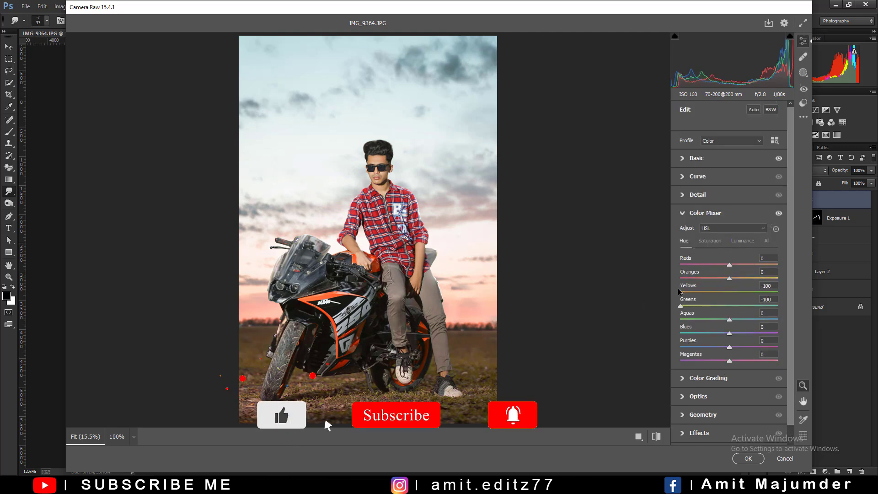
click(710, 241)
drag(730, 306, 705, 292)
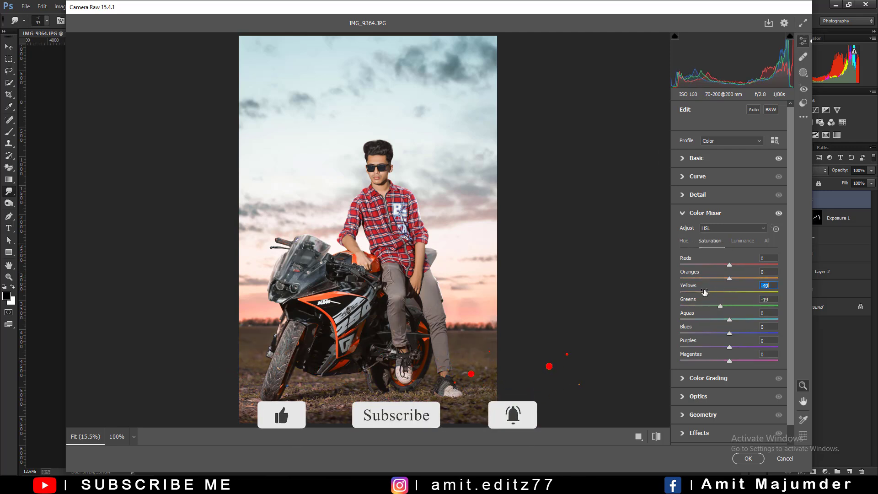
click(743, 241)
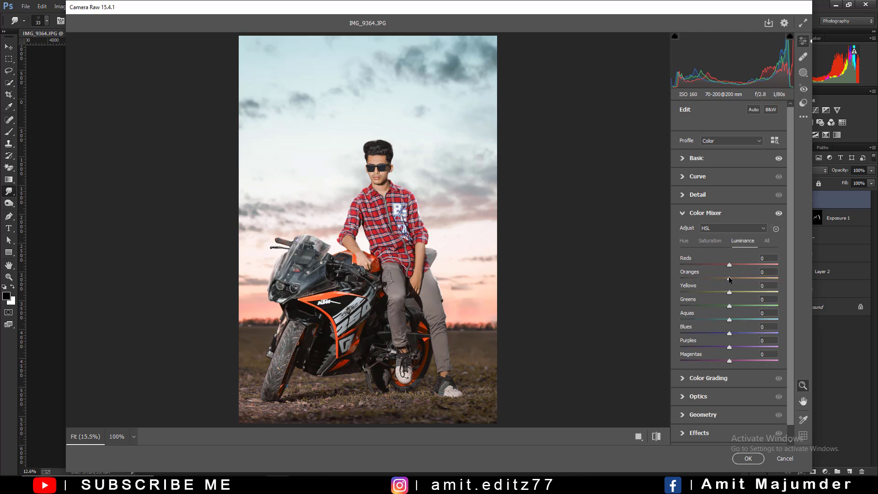
drag(730, 278, 743, 278)
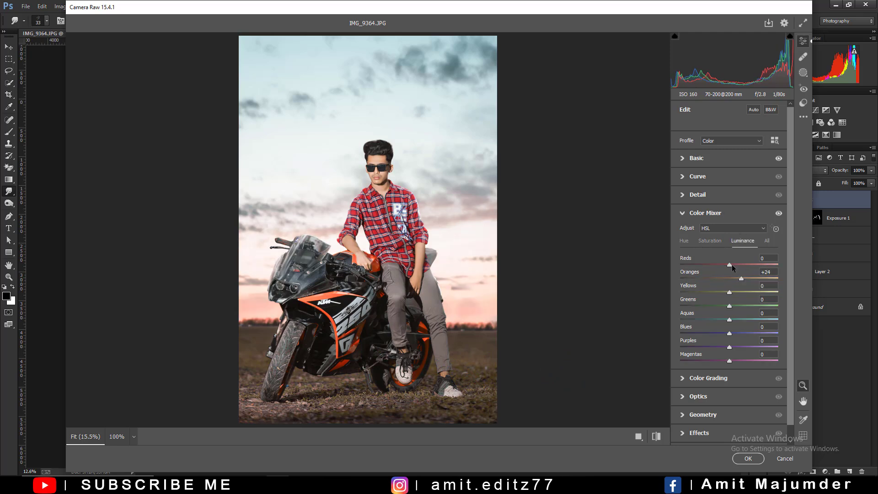
Add a -21 vignette with midpoint 43
scroll(721, 380, down, 1)
click(704, 421)
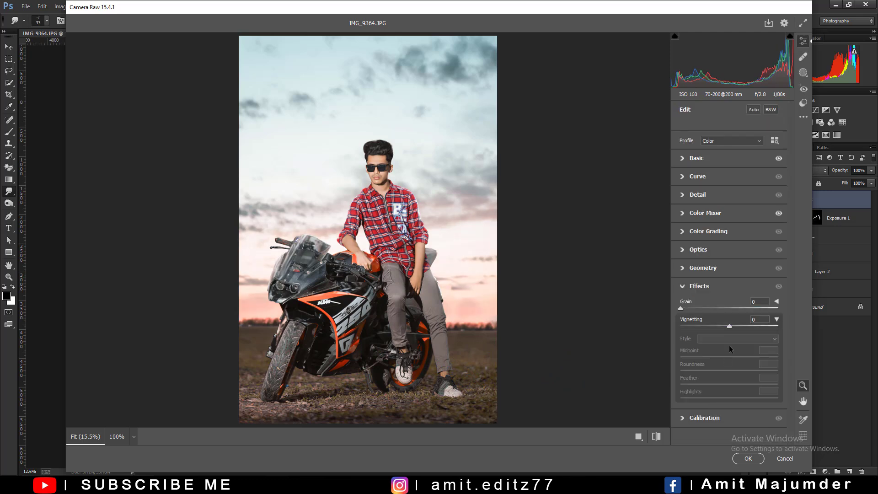
drag(729, 326, 720, 326)
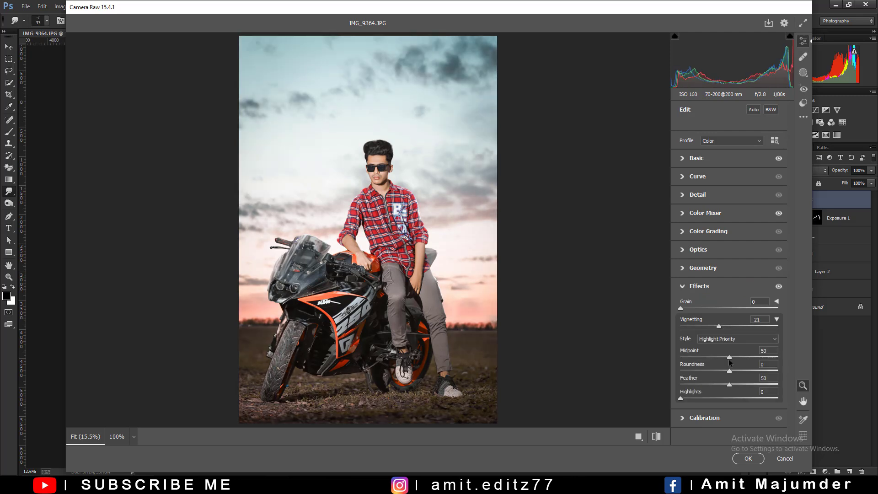
drag(729, 358, 722, 357)
Give the blue channel a custom curve with lifted shadows and a raised midtone point
click(707, 177)
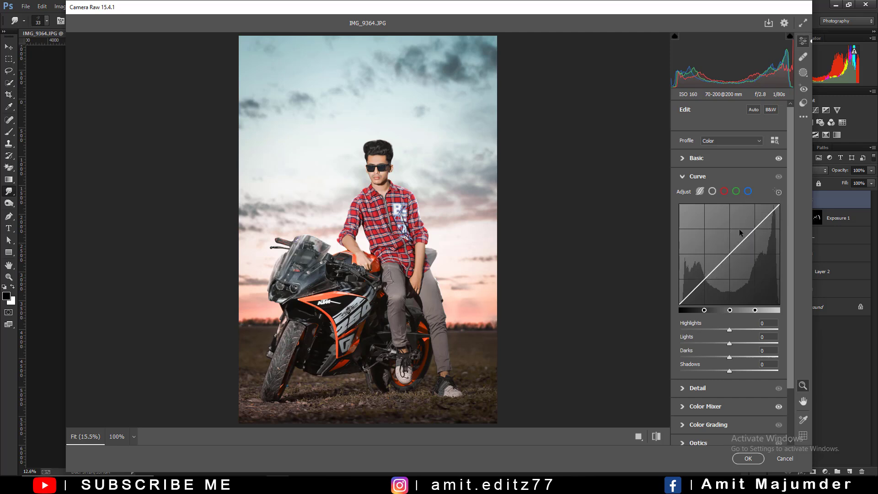
click(748, 192)
click(702, 279)
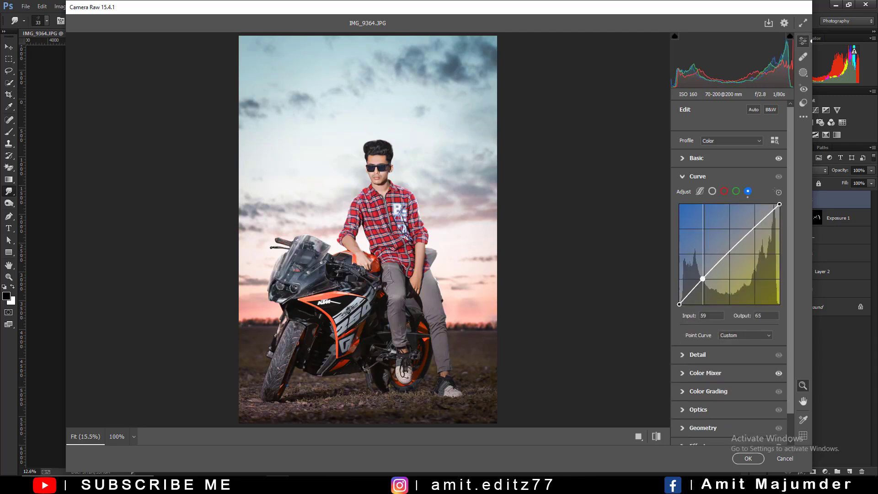
drag(679, 304, 679, 299)
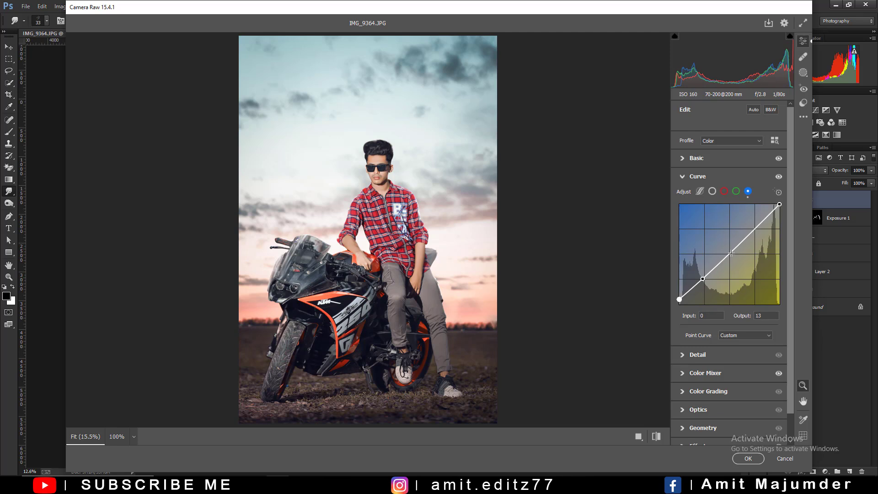
drag(728, 255, 755, 229)
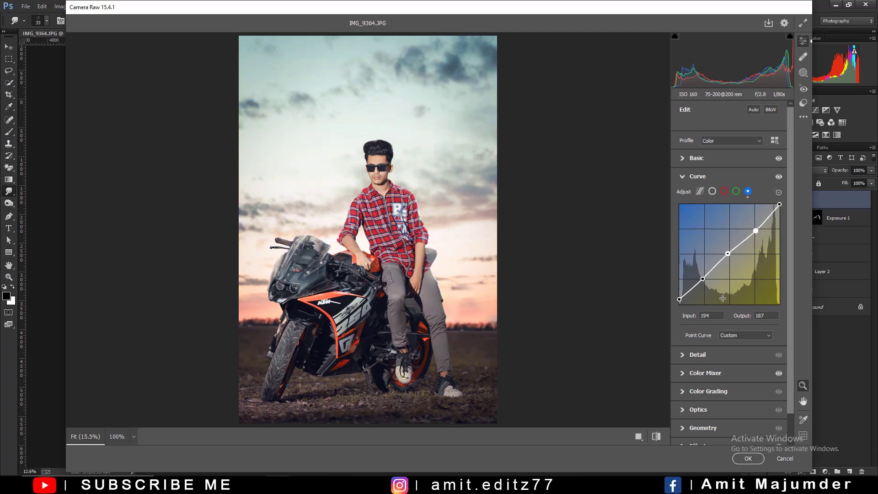
Set Sharpening to 25 and Noise Reduction to 16 in the Detail panel
click(698, 354)
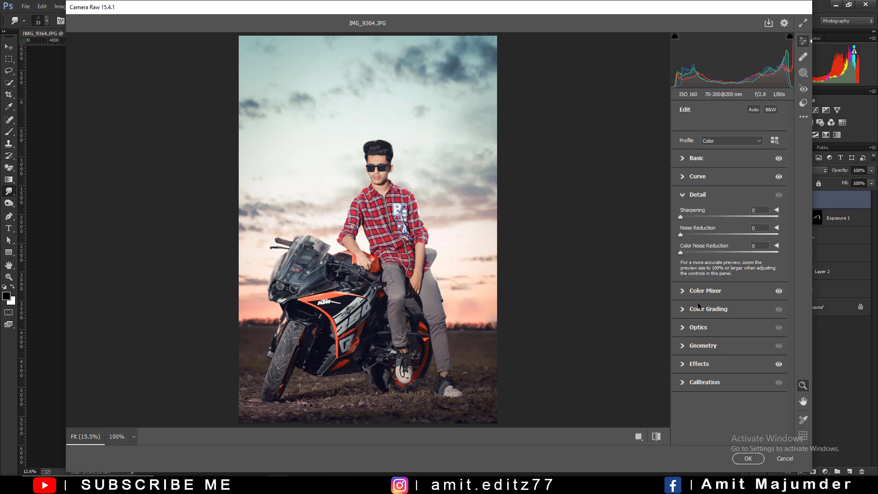
click(697, 217)
click(696, 234)
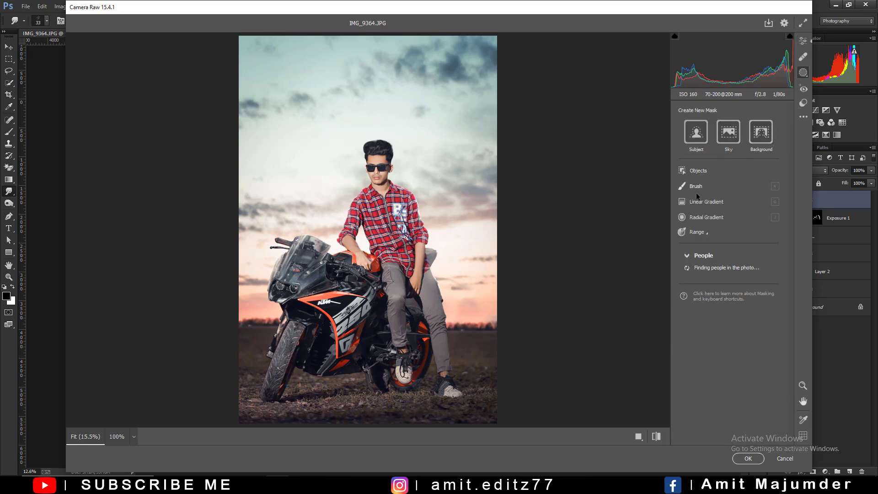
Drag an angled linear gradient up from the bottom and set its Exposure to -0.80
click(698, 196)
drag(466, 390, 512, 411)
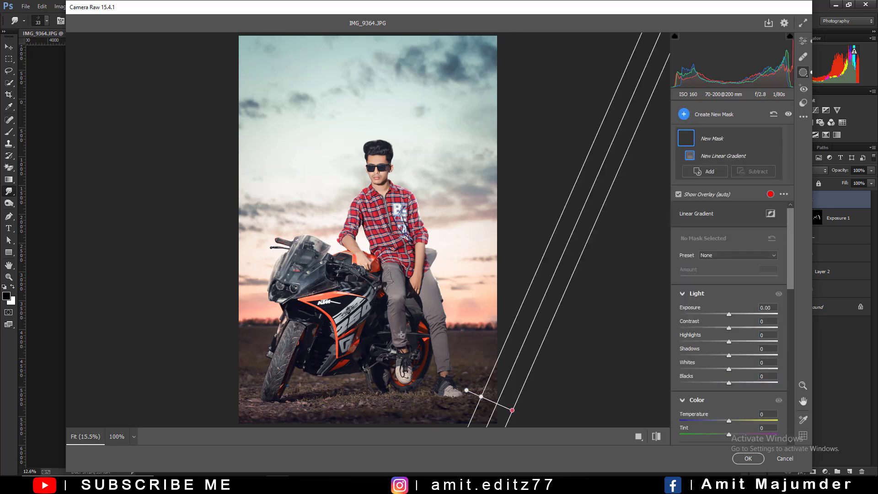
drag(466, 391, 384, 235)
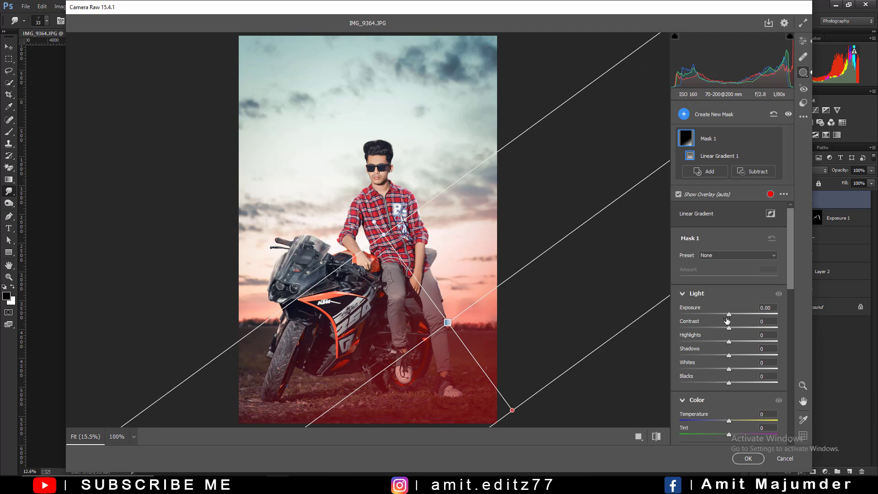
drag(725, 315, 718, 315)
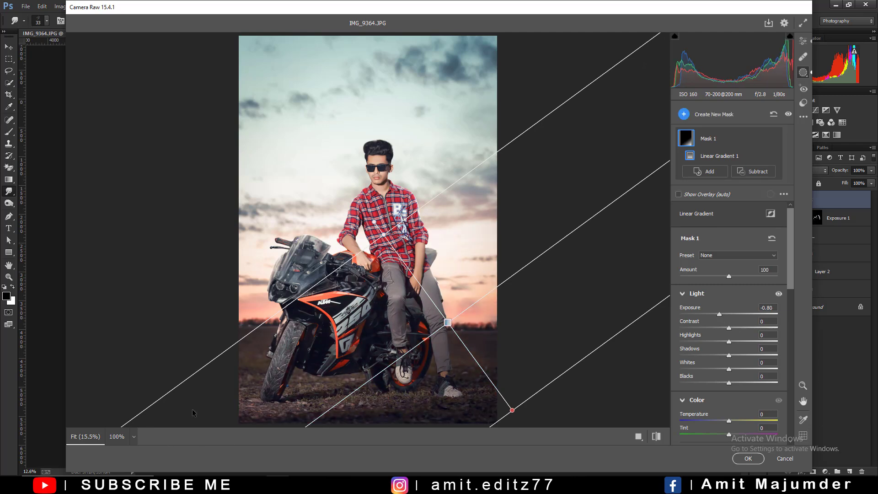
Set Grain 9 and Vignetting -21 in Effects, then apply the Camera Raw edits as Layer 5
click(804, 42)
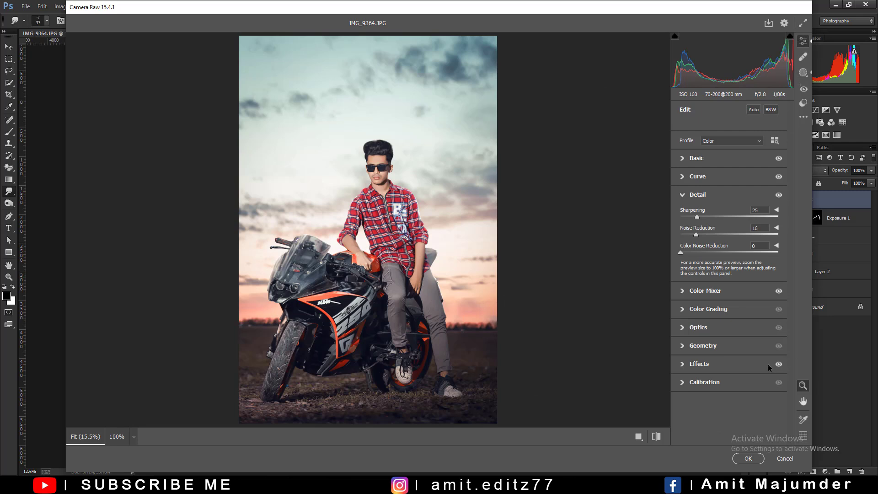
click(700, 364)
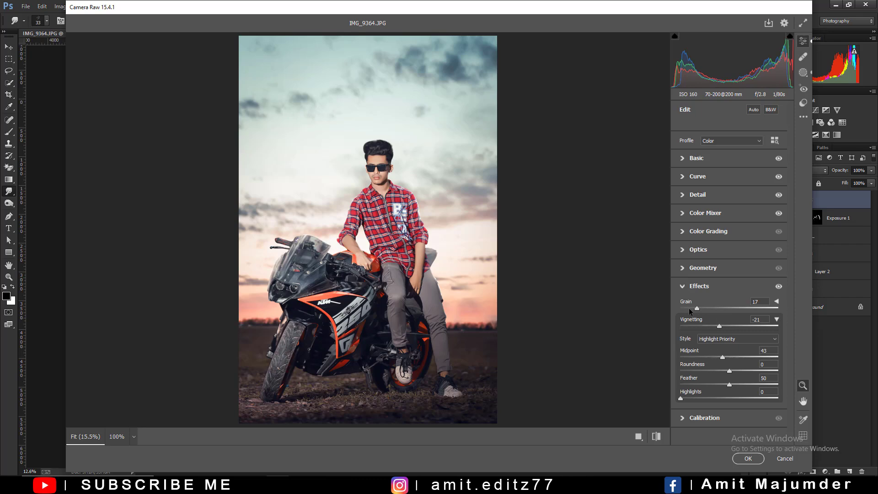
click(748, 459)
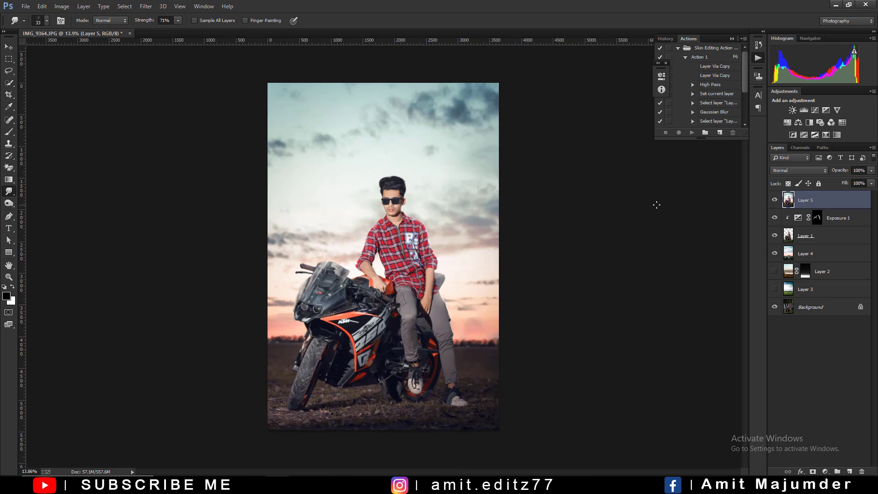
Duplicate Layer 5 and add a Color Balance adjustment layer above it
scroll(466, 245, up, 6)
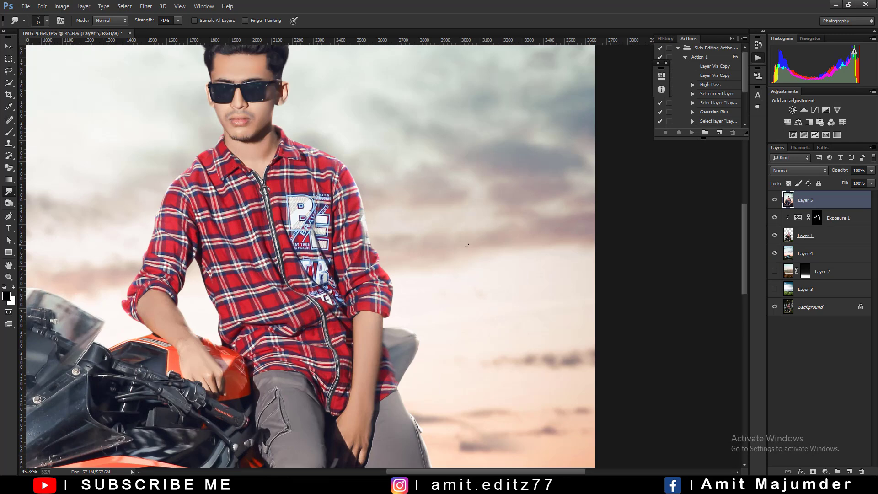
scroll(466, 246, down, 2)
scroll(466, 246, down, 2)
scroll(466, 244, down, 2)
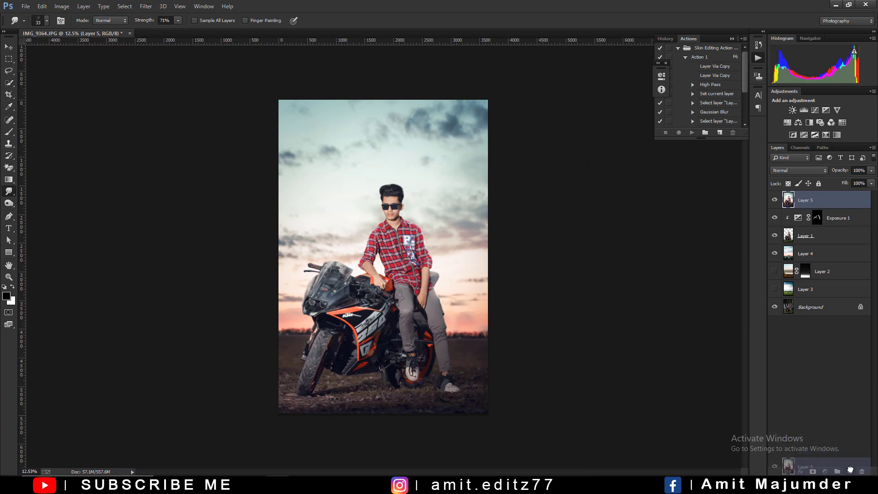
drag(791, 206, 849, 471)
click(824, 470)
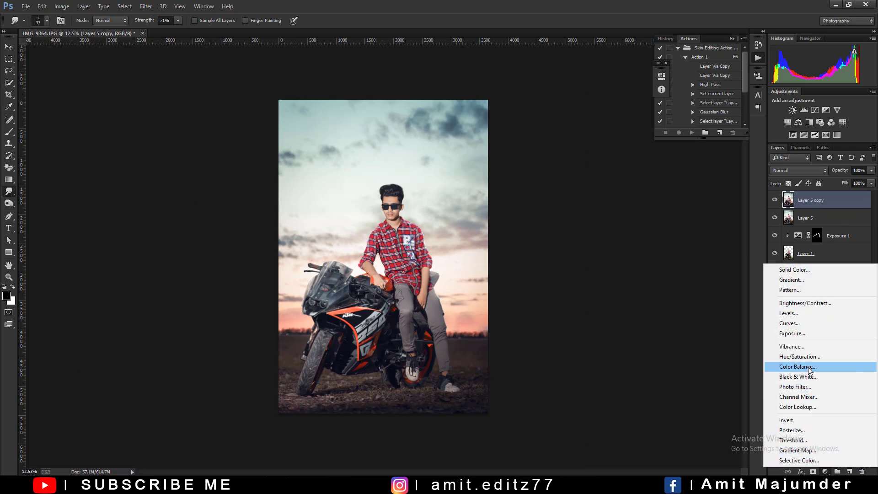
click(787, 368)
Set Color Balance highlights to +7, 0, -8 and shadows to -5, 0, +5
click(597, 100)
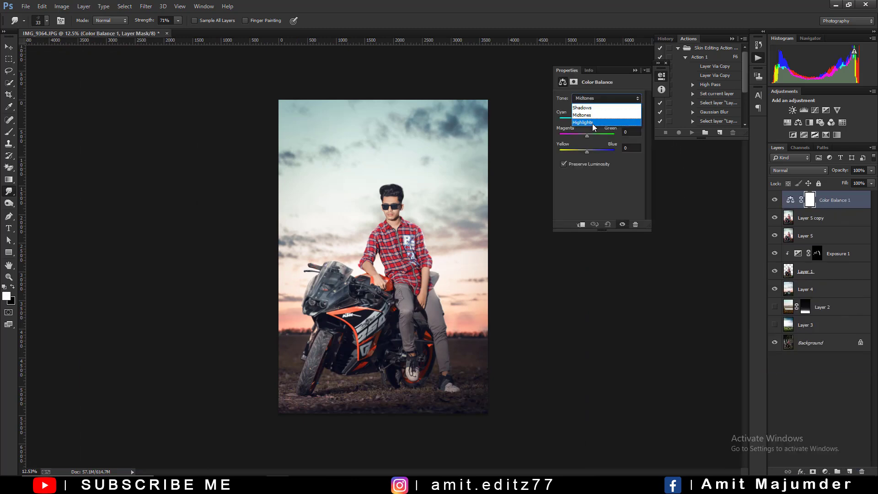
click(592, 123)
drag(588, 120, 583, 150)
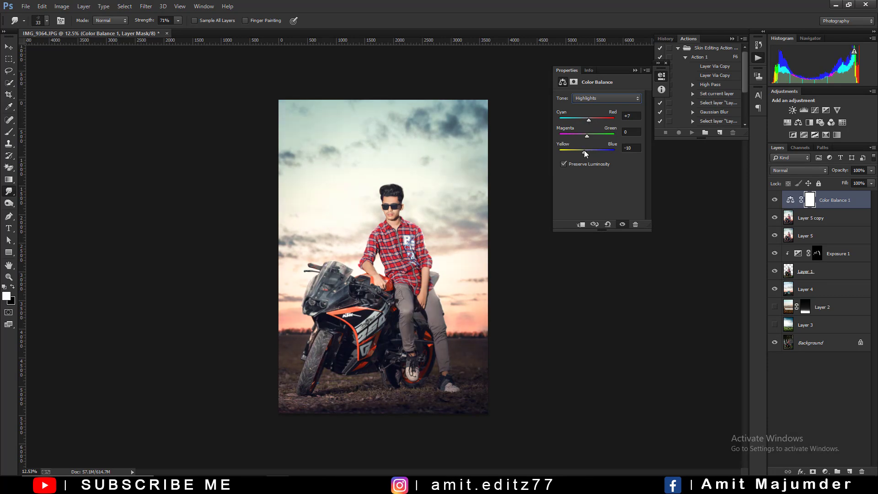
click(601, 97)
click(592, 108)
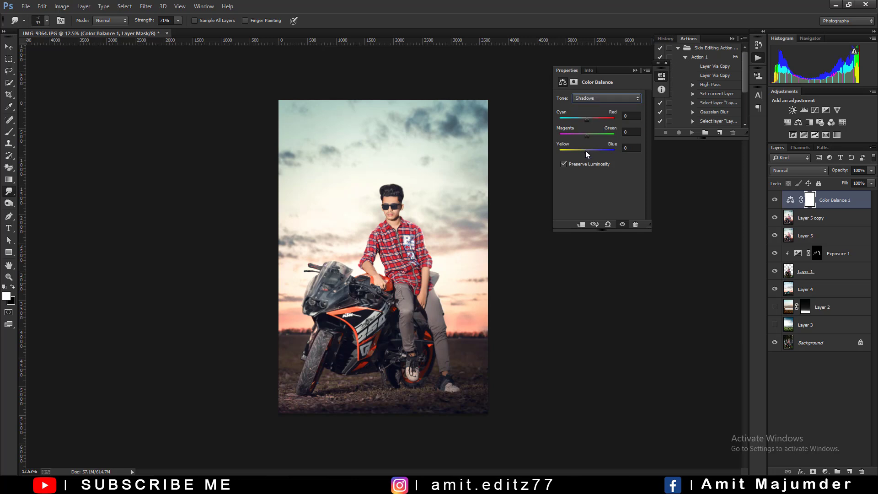
drag(586, 150, 589, 150)
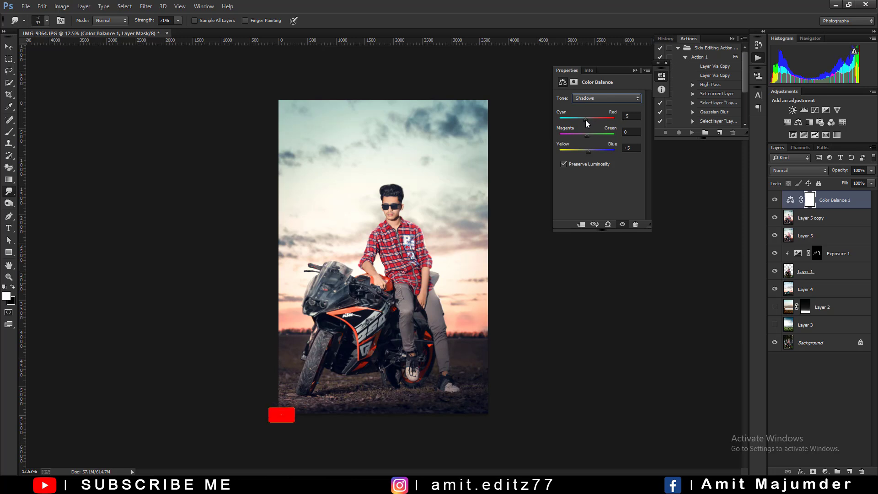
drag(587, 123, 586, 122)
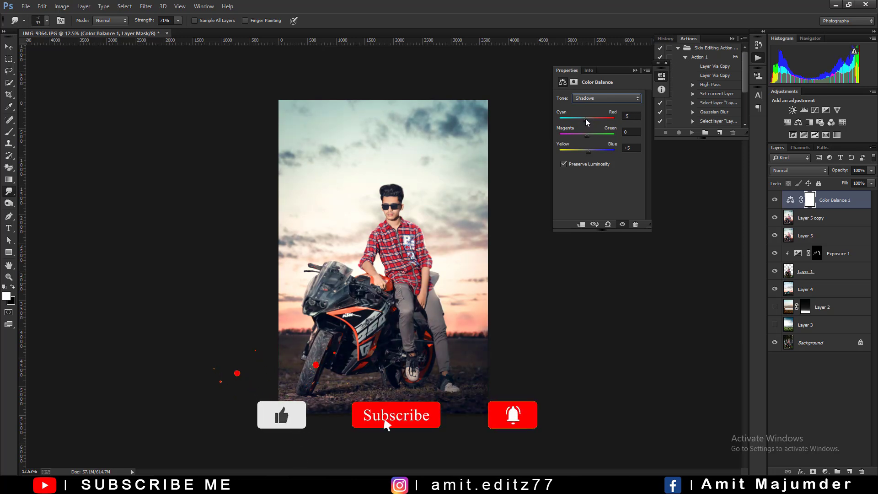
click(635, 70)
Add a Selective Color layer setting Blacks to Cyan +1, Magenta +1, Yellow -5
click(825, 471)
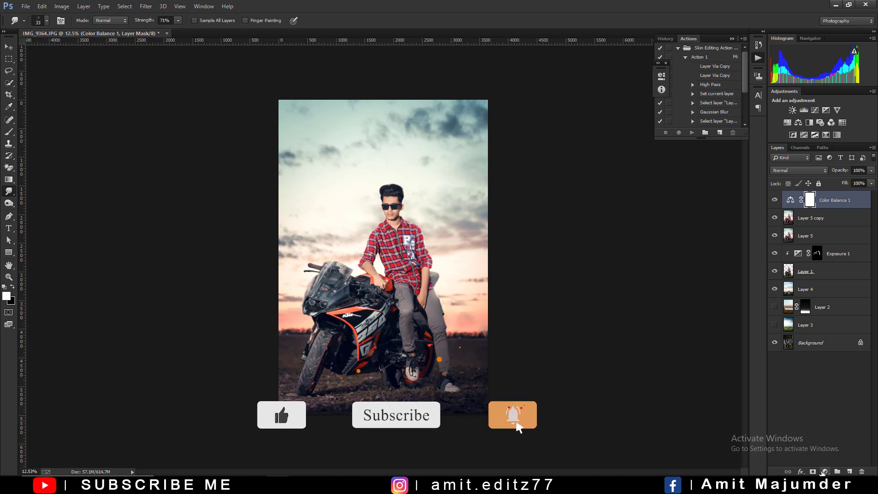
click(796, 470)
click(608, 110)
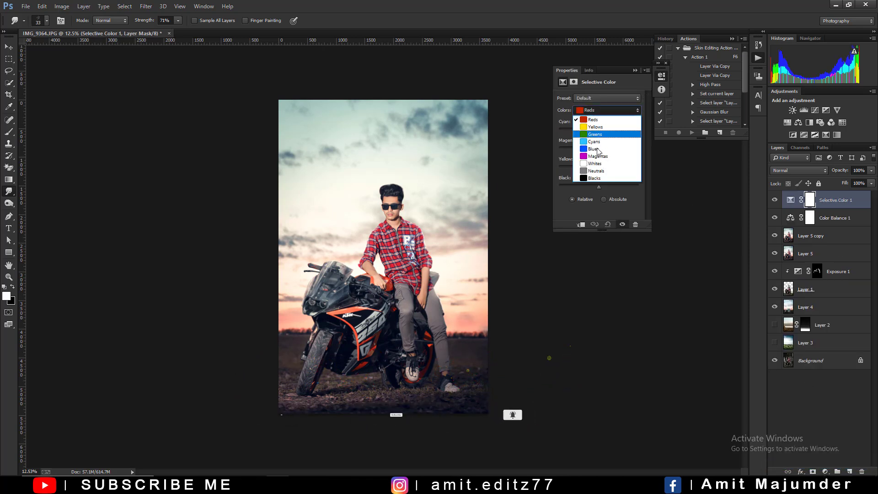
click(595, 177)
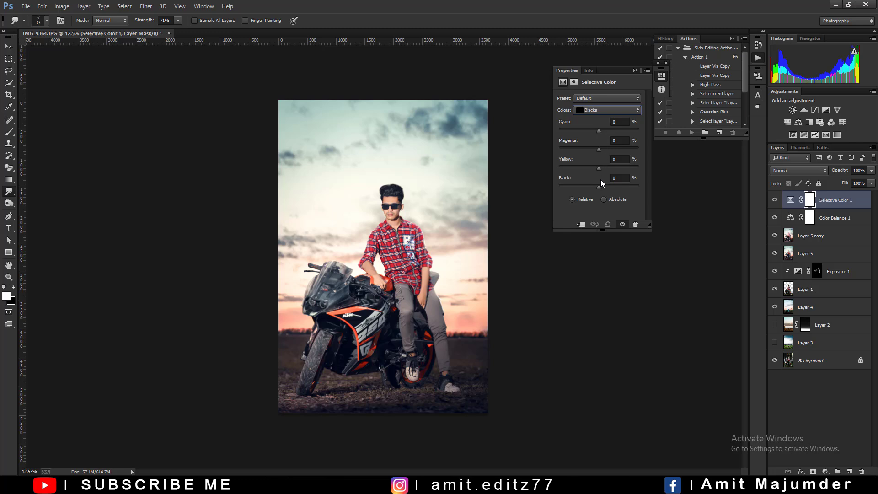
drag(599, 168, 597, 169)
drag(598, 132, 598, 132)
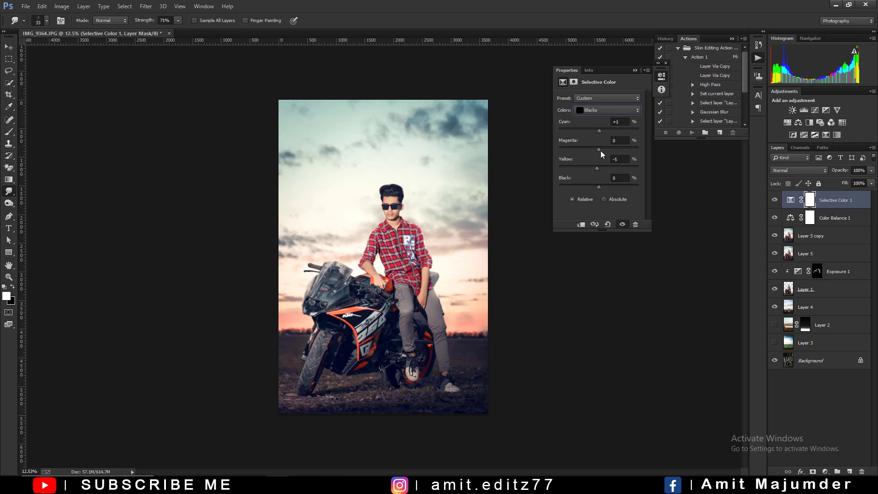
drag(601, 150, 596, 149)
click(636, 70)
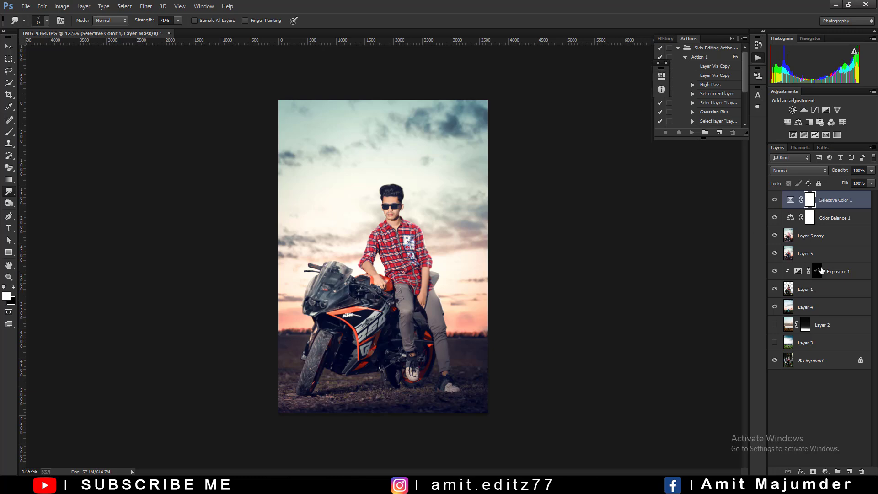
Select Selective Color 1, Color Balance 1 and Layer 5 copy together for merging
shift+click(833, 220)
shift+click(832, 237)
right_click(829, 235)
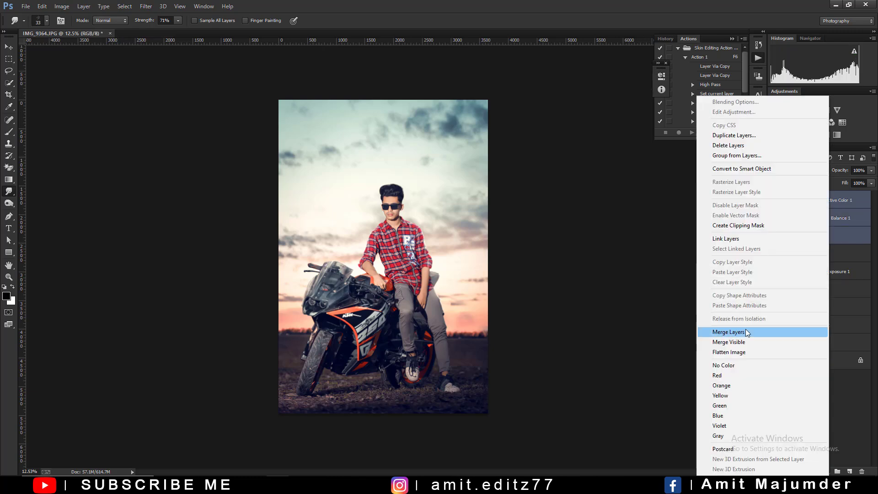
Merge the selected layers into Selective Color 1 and set up a 258 px Dodge brush
click(749, 333)
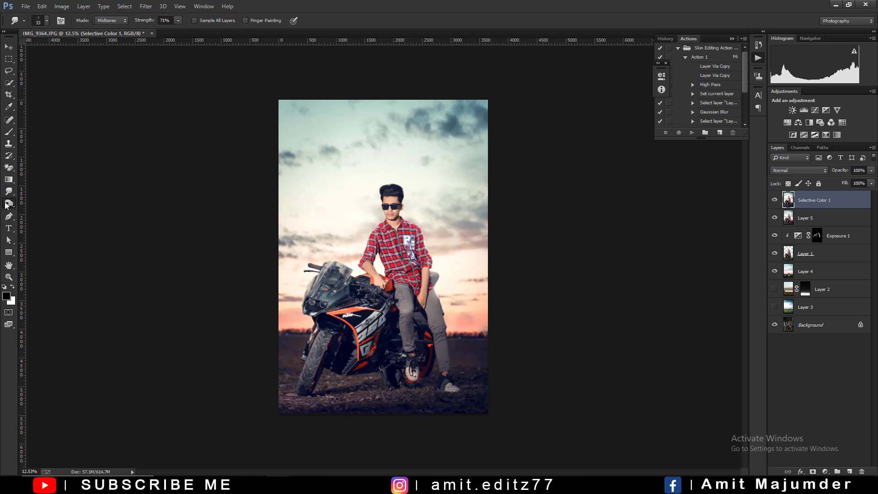
right_click(6, 205)
click(37, 201)
scroll(461, 315, up, 5)
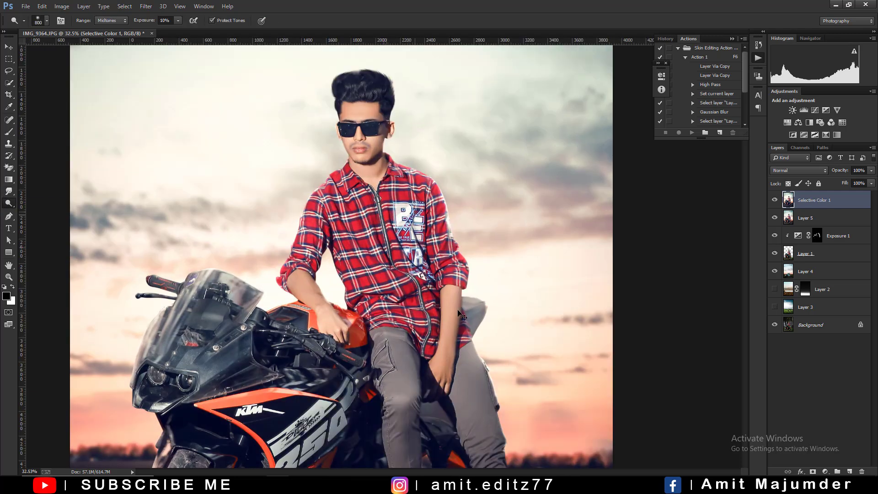
scroll(461, 314, up, 1)
drag(459, 300, 410, 294)
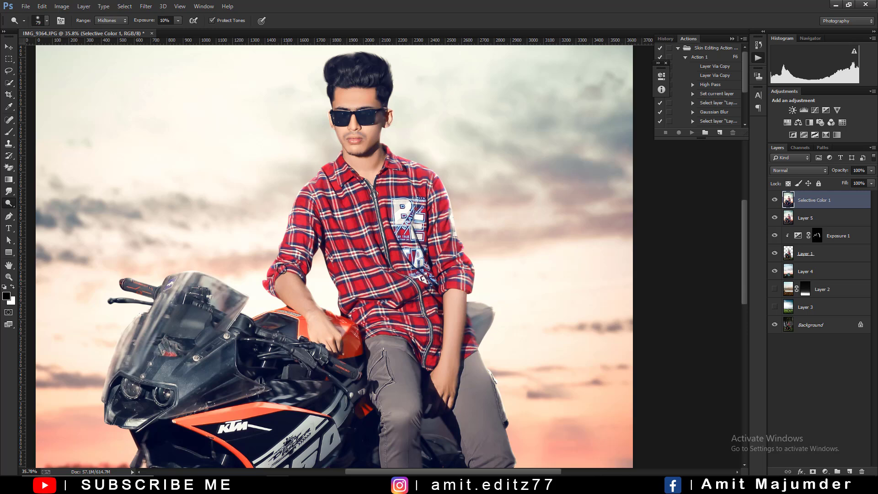
Shrink the Dodge brush to 114 px
scroll(381, 143, up, 1)
scroll(380, 143, up, 1)
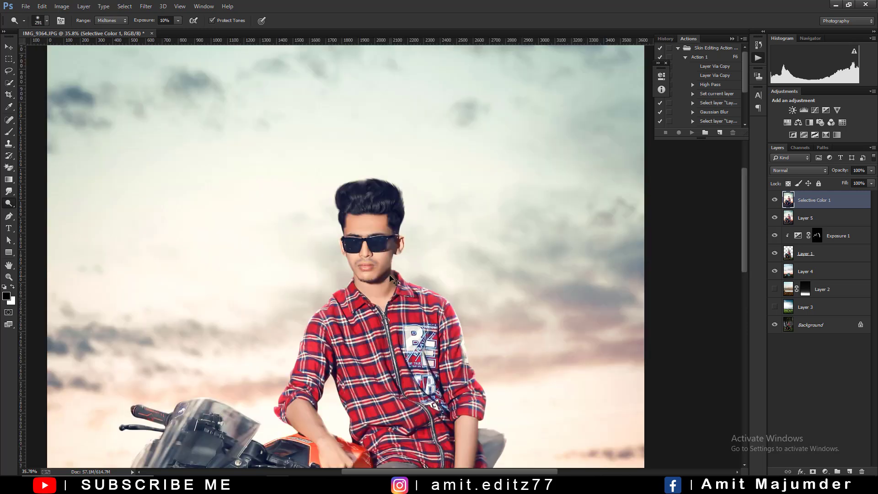
scroll(380, 206, up, 2)
drag(378, 264, 339, 265)
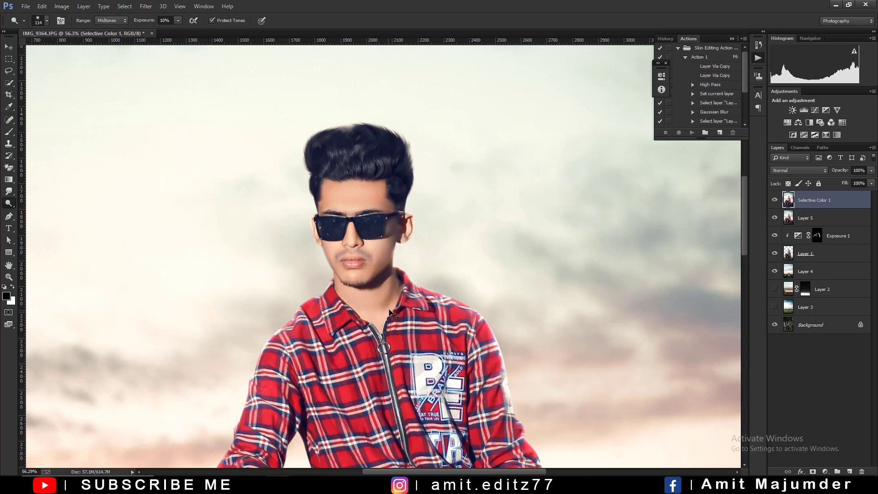
Duplicate the merged Selective Color 1 layer
scroll(383, 248, down, 3)
scroll(394, 261, down, 3)
scroll(408, 273, down, 2)
scroll(408, 273, down, 2)
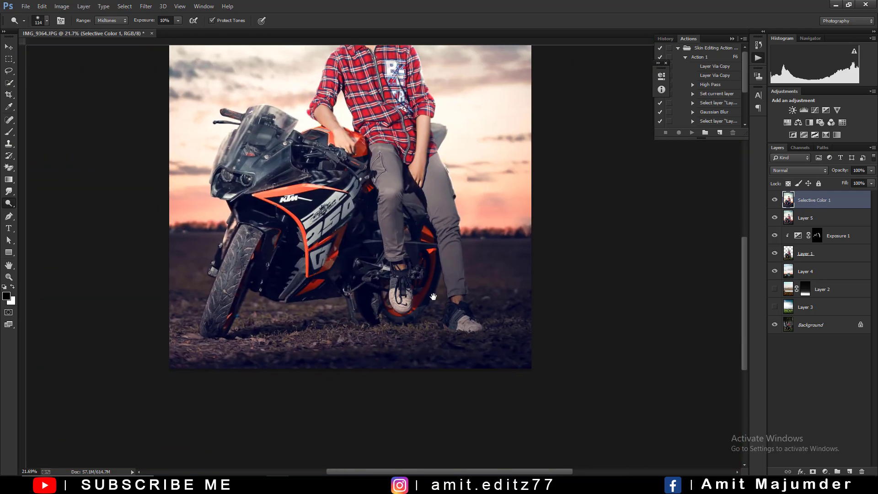
scroll(408, 273, down, 3)
drag(831, 198, 849, 471)
Select the image highlights with Color Range at fuzziness 48
click(125, 7)
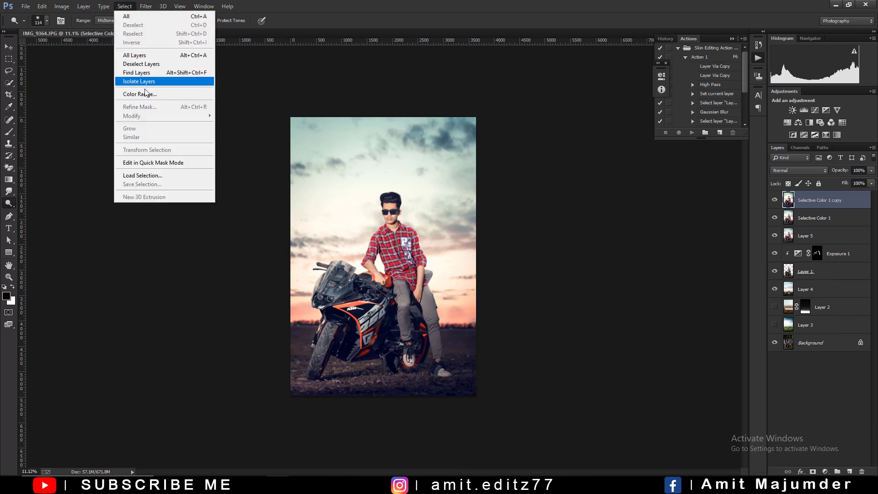
click(182, 94)
click(525, 114)
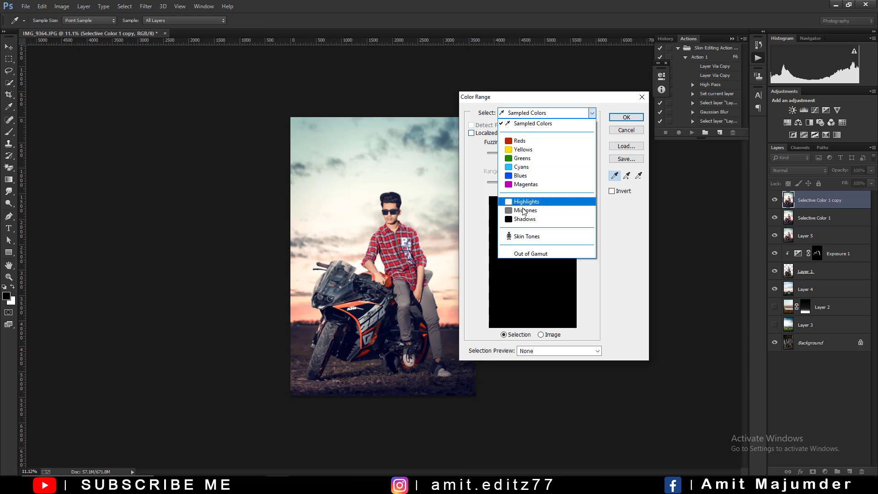
click(525, 202)
click(523, 154)
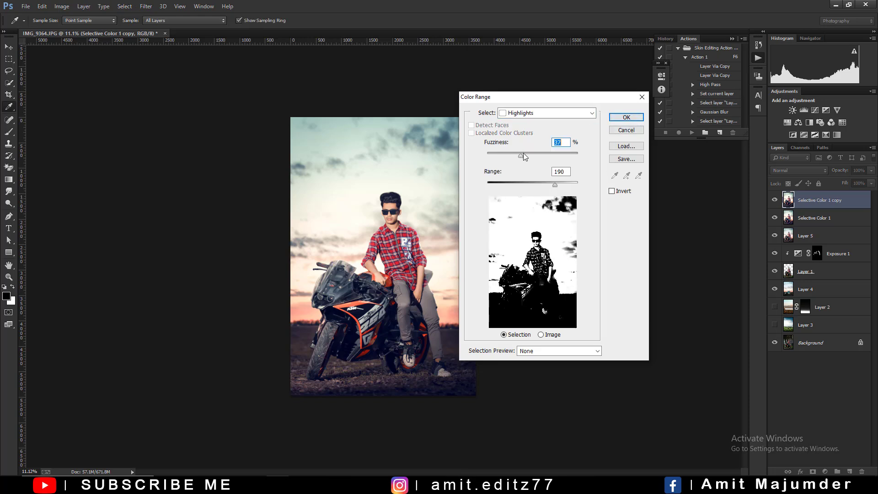
click(531, 155)
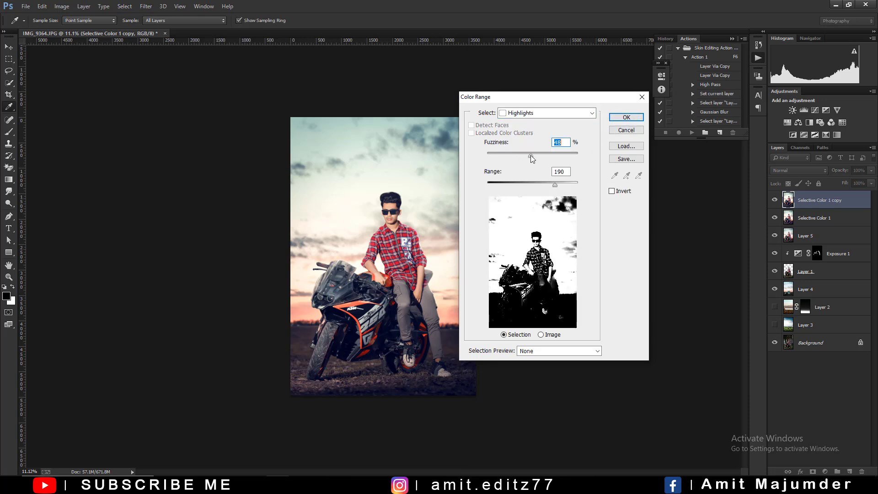
click(626, 117)
Copy the selected highlights onto a new Layer 6
key(o)
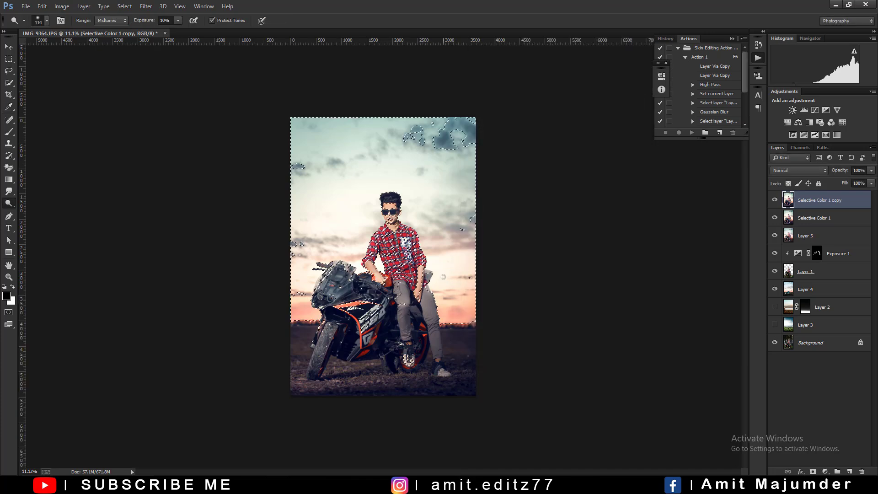
key(ctrl+d)
key(ctrl+shift+alt+n)
key(ctrl+plus)
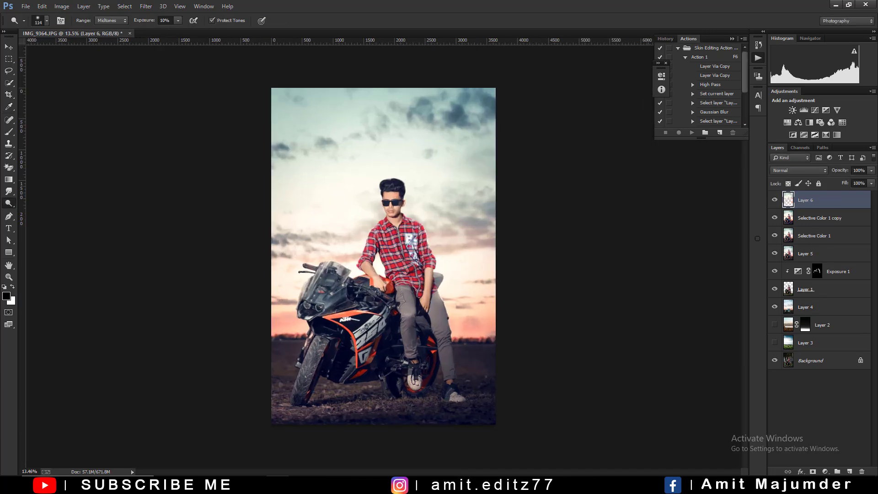
Gaussian-blur Layer 6 at about 316.2 pixels and add a layer mask
click(145, 6)
mouse_move(151, 117)
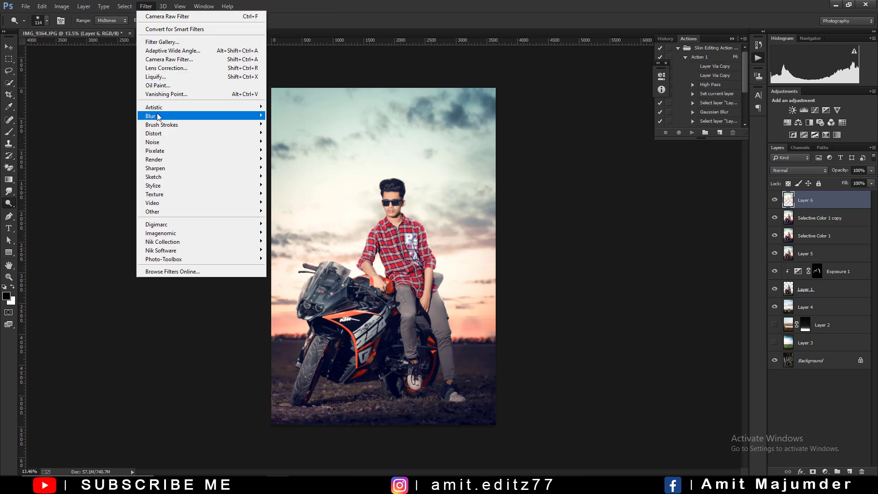
click(300, 181)
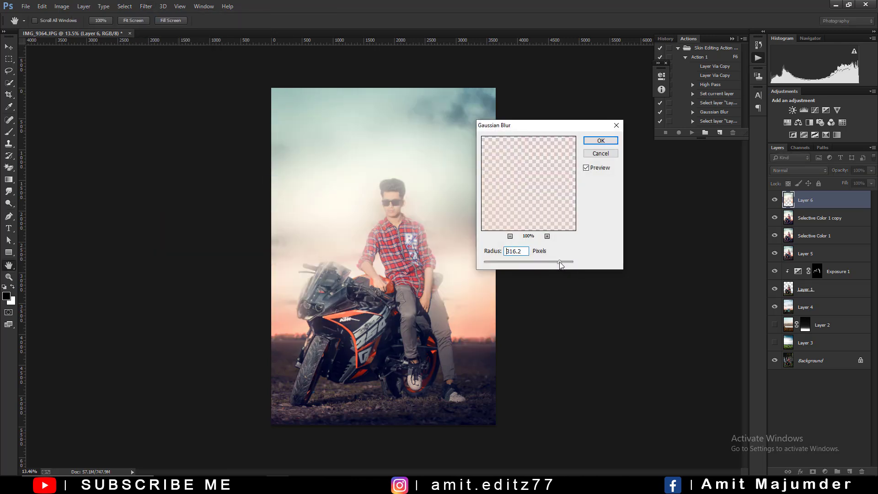
key(Return)
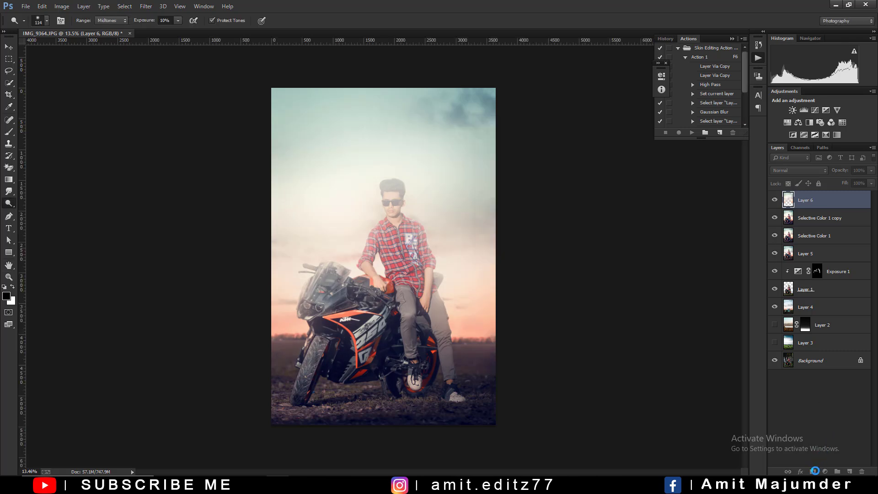
click(815, 471)
Invert Layer 6's mask to hide the blur and set the layer to Screen blending
key(ctrl+i)
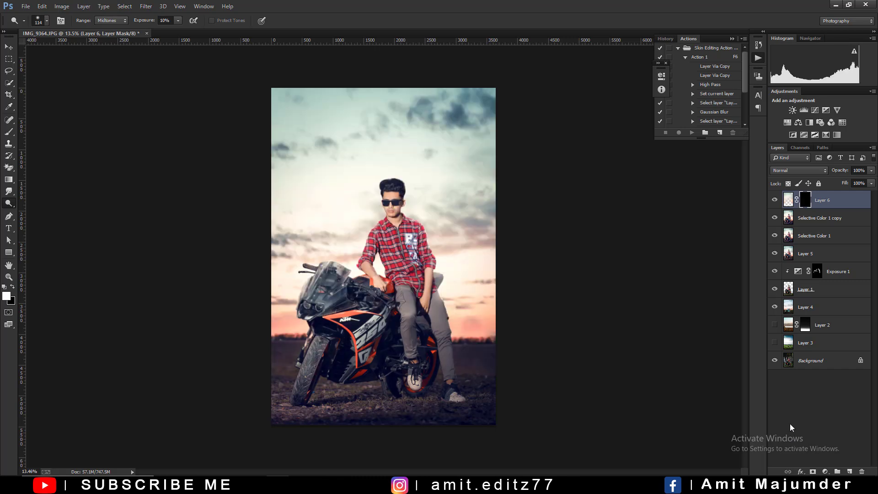
click(780, 169)
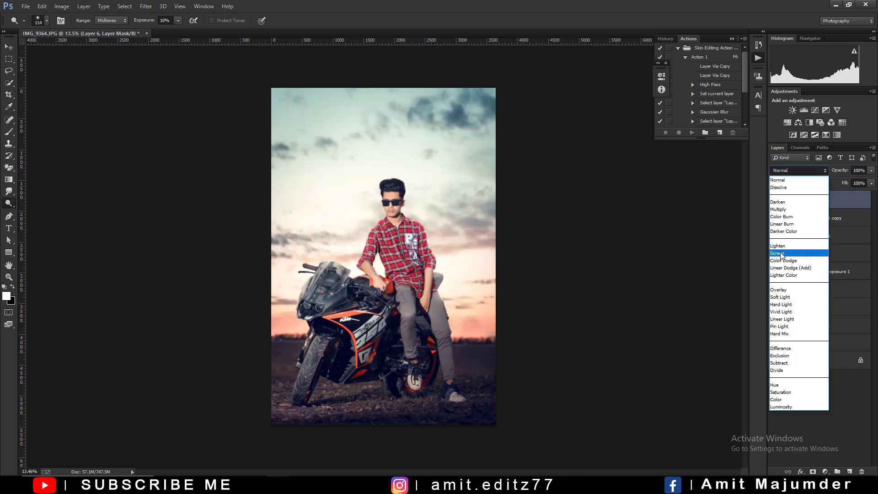
click(780, 253)
Paint soft glow back in beside the rider and over the handlebar area with a large brush
click(7, 133)
right_click(9, 167)
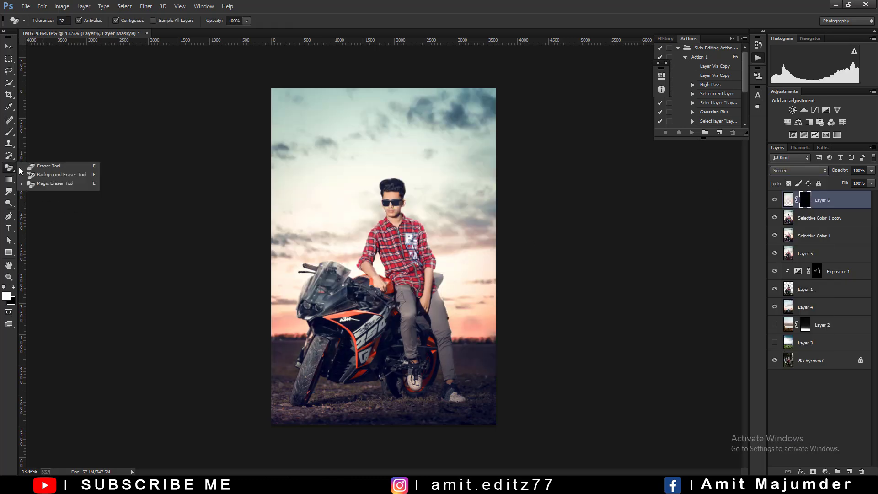
click(46, 165)
click(9, 132)
drag(455, 290, 430, 284)
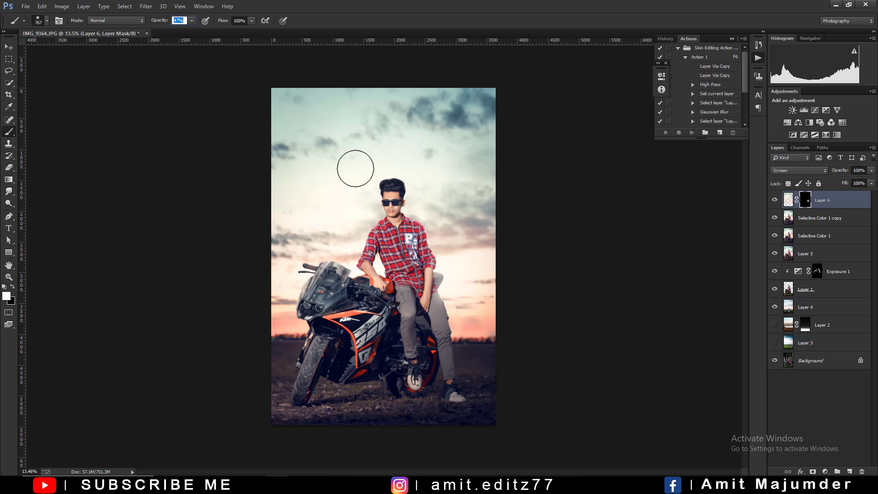
right_click(356, 168)
key(Escape)
drag(340, 235, 274, 332)
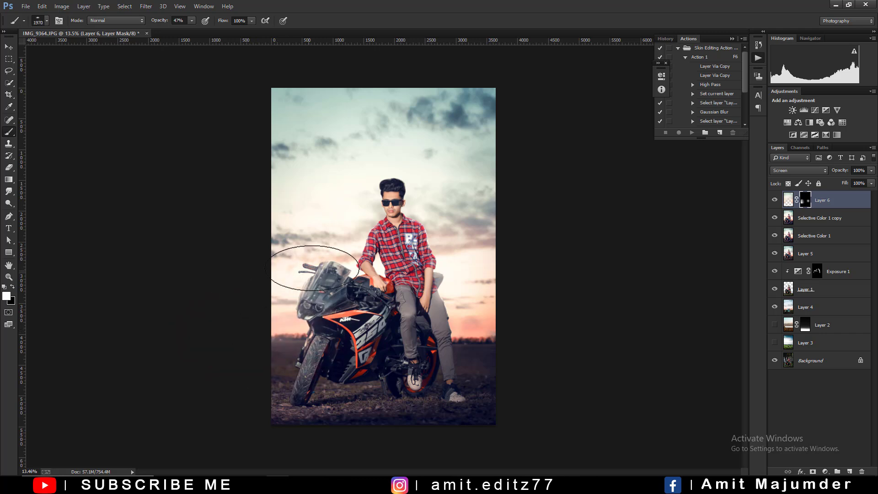
drag(339, 275, 361, 275)
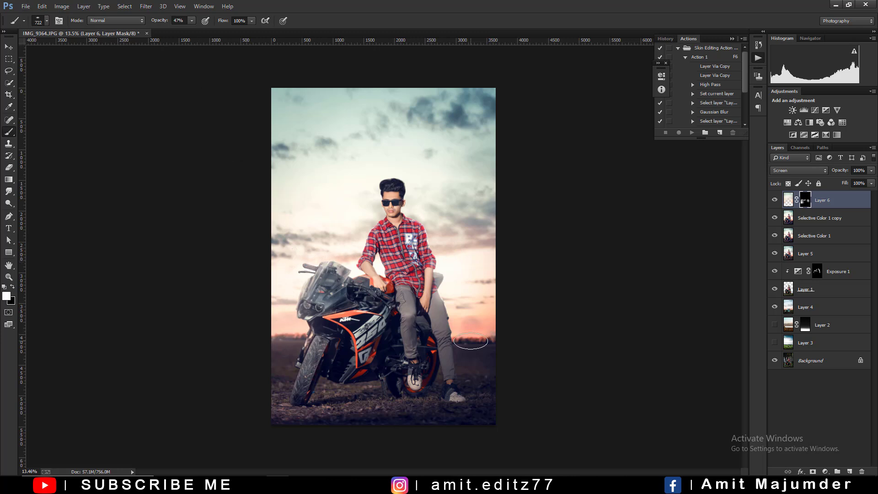
Enlarge the brush and change its painting opacity to 28%, then 57%
key(bracketright)
key(bracketright)
key(bracketright)
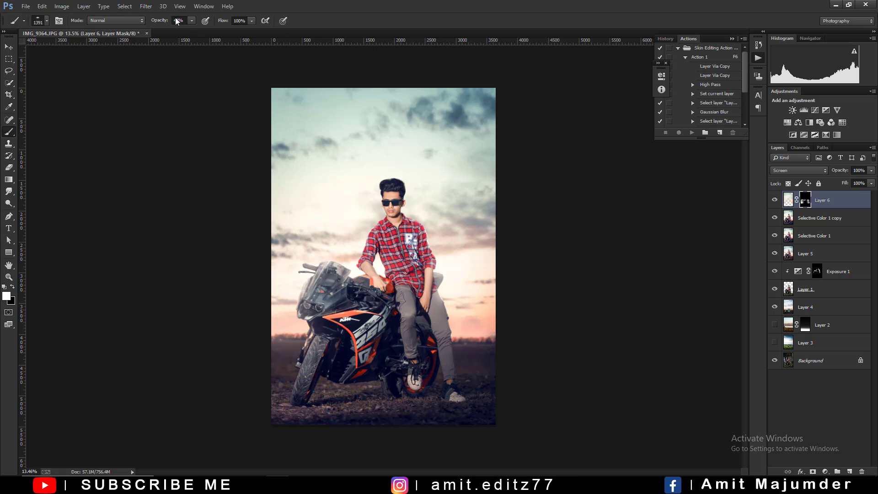
text(28)
key(Return)
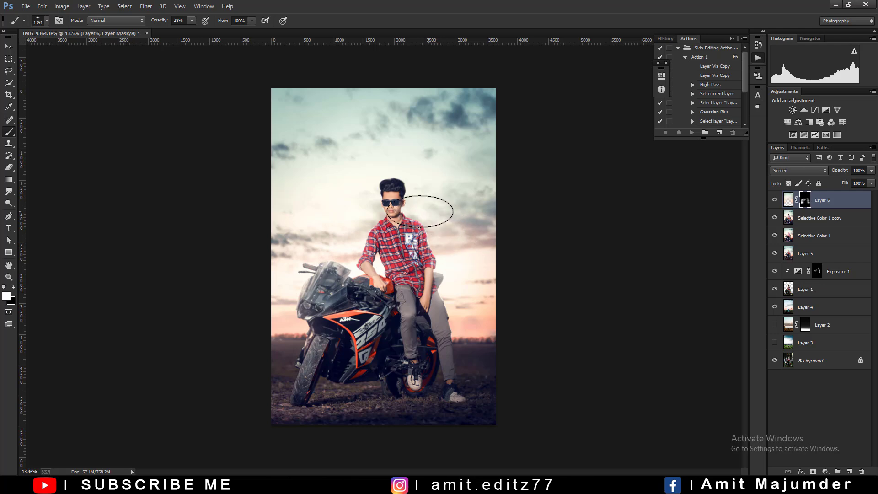
scroll(362, 219, up, 2)
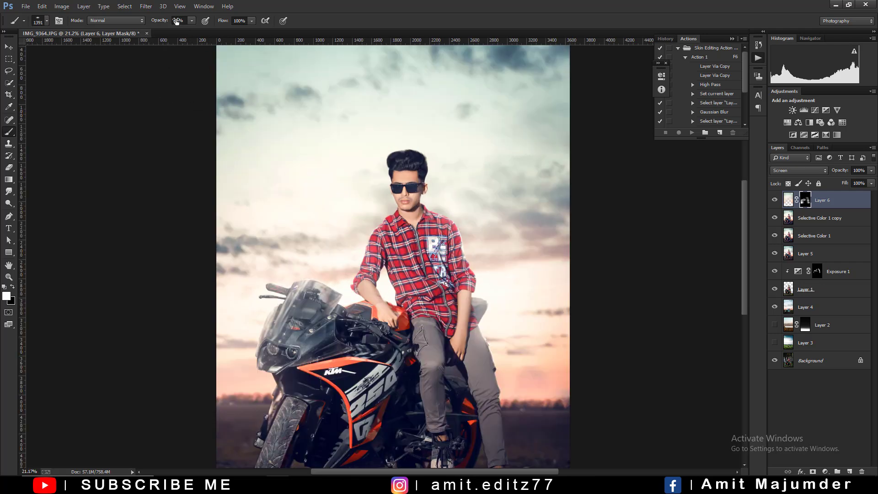
key(5)
key(7)
right_click(419, 205)
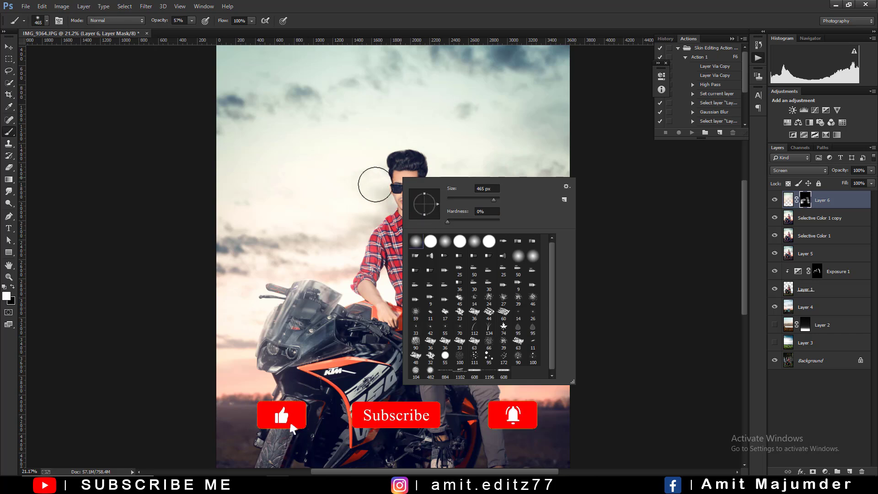
click(374, 184)
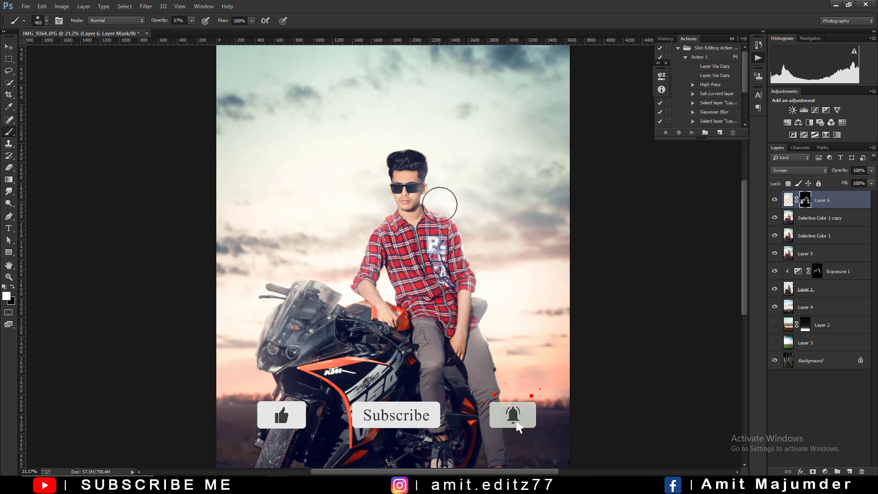
Keep painting glow near the rider's face, resizing the brush as needed
scroll(470, 197, down, 2)
scroll(430, 198, up, 5)
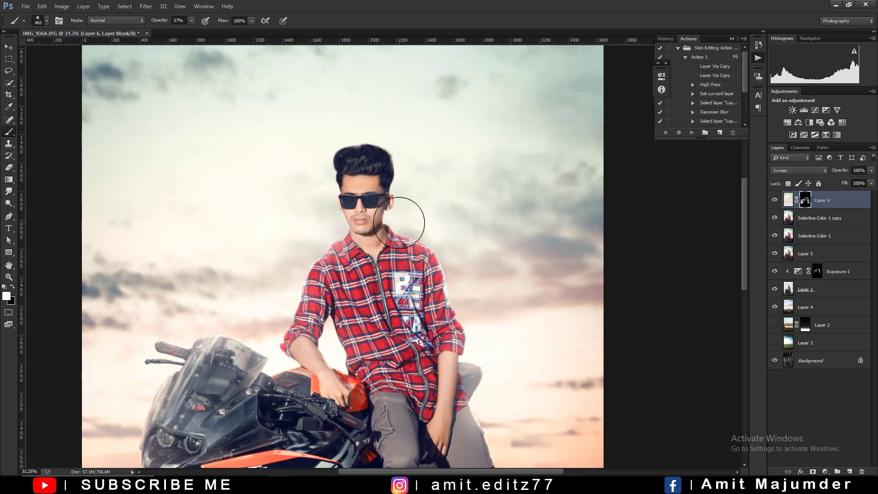
drag(399, 227, 389, 220)
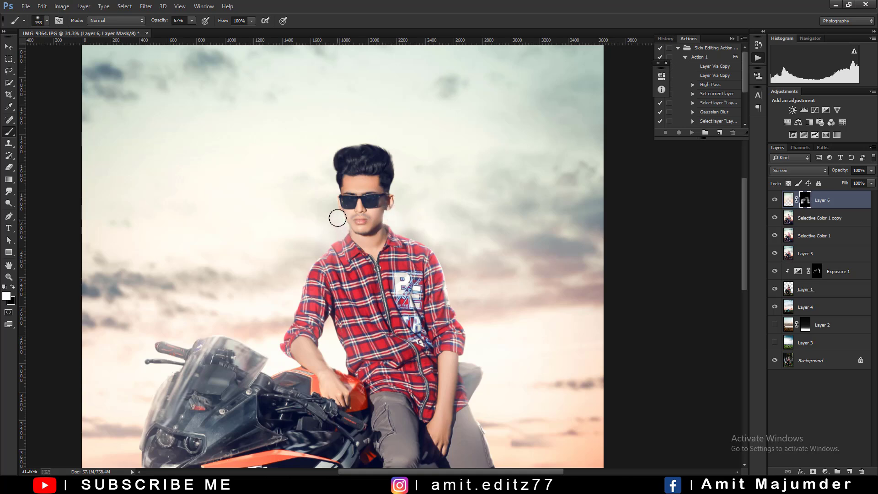
mouse_move(420, 236)
mouse_down()
mouse_move(412, 188)
mouse_move(446, 181)
mouse_up()
scroll(416, 197, down, 5)
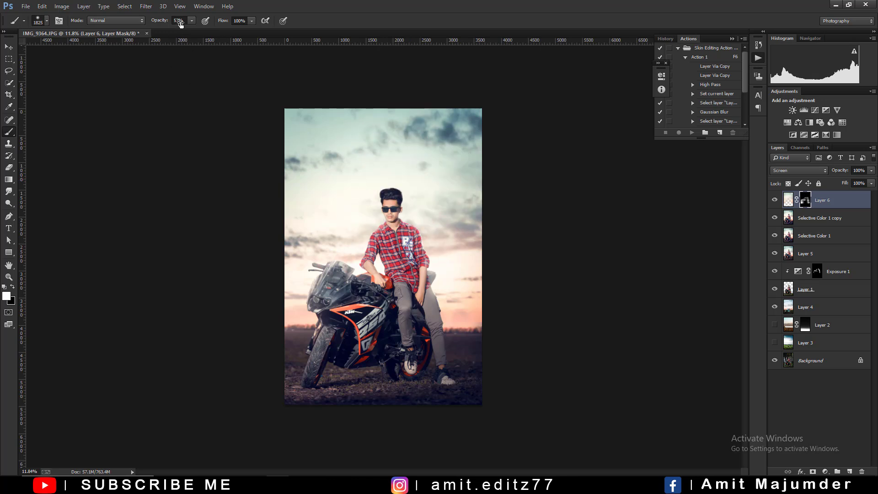
drag(387, 162, 366, 165)
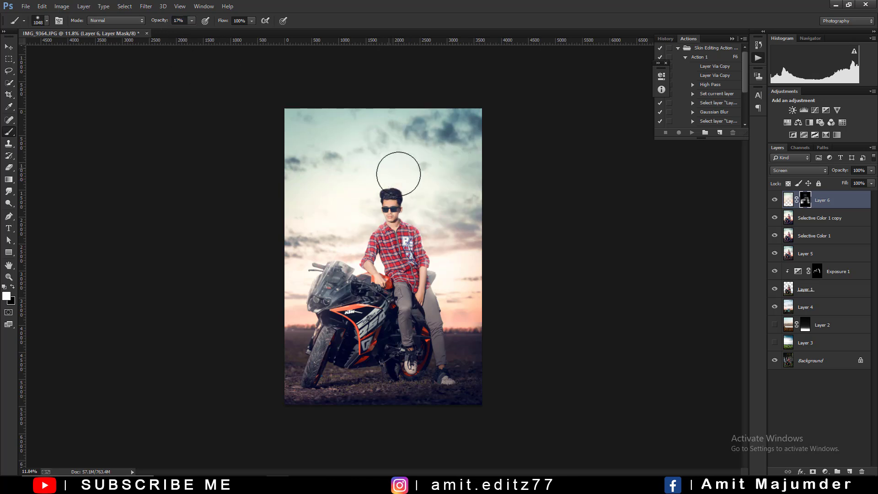
drag(446, 229, 465, 229)
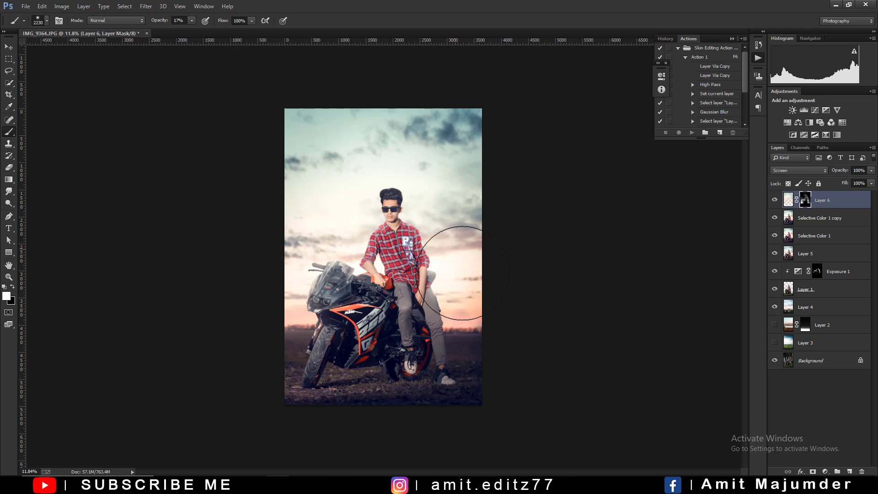
scroll(463, 270, down, 1)
scroll(463, 275, up, 1)
scroll(464, 272, up, 1)
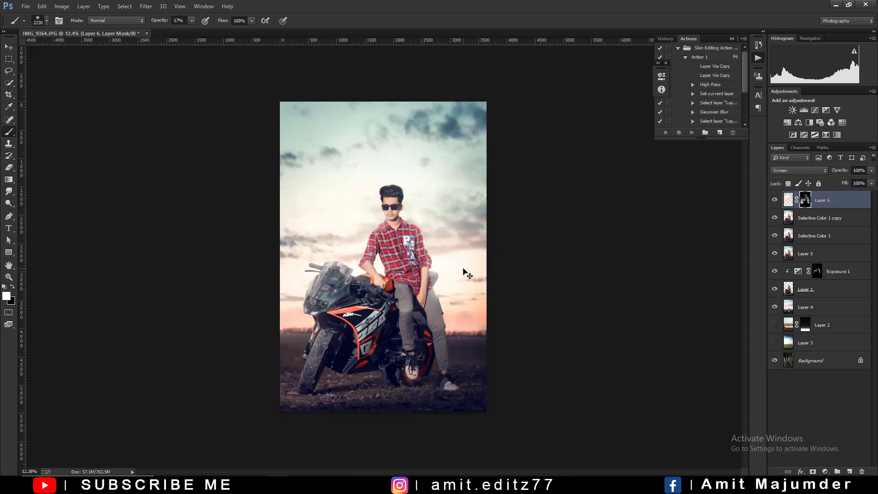
scroll(494, 260, up, 1)
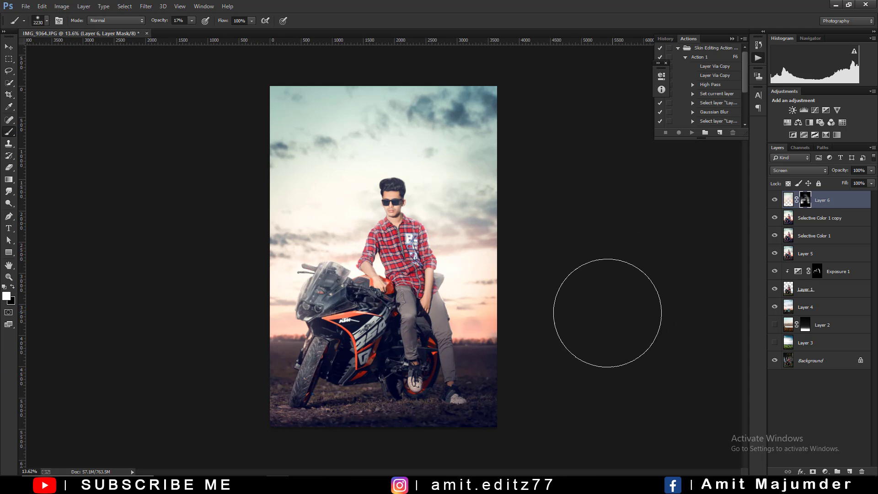
Merge all visible edit layers into a single Layer 6
click(11, 48)
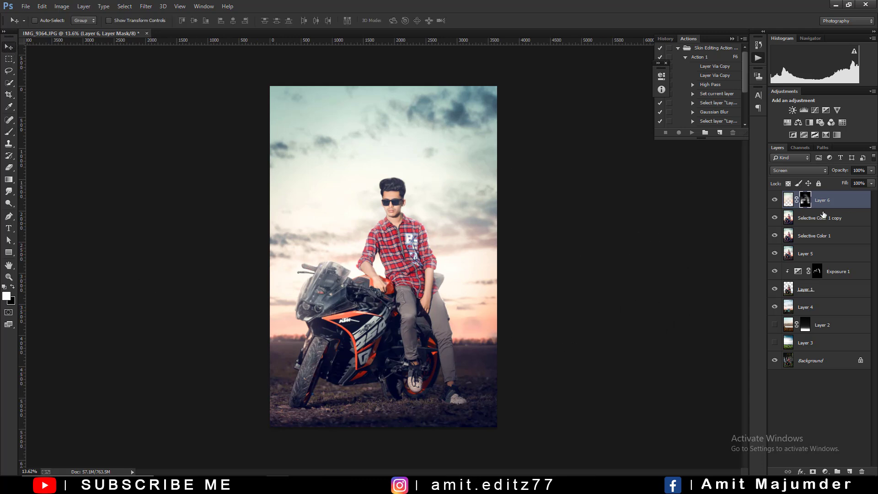
click(872, 171)
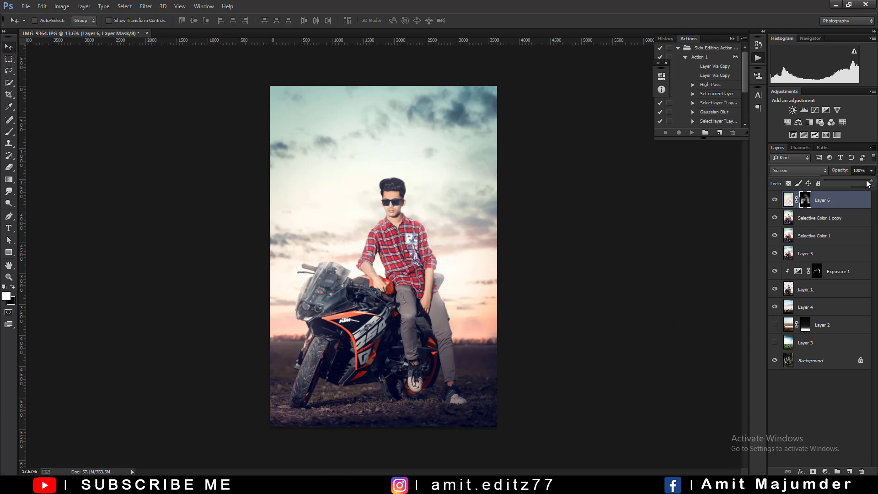
right_click(828, 202)
click(751, 341)
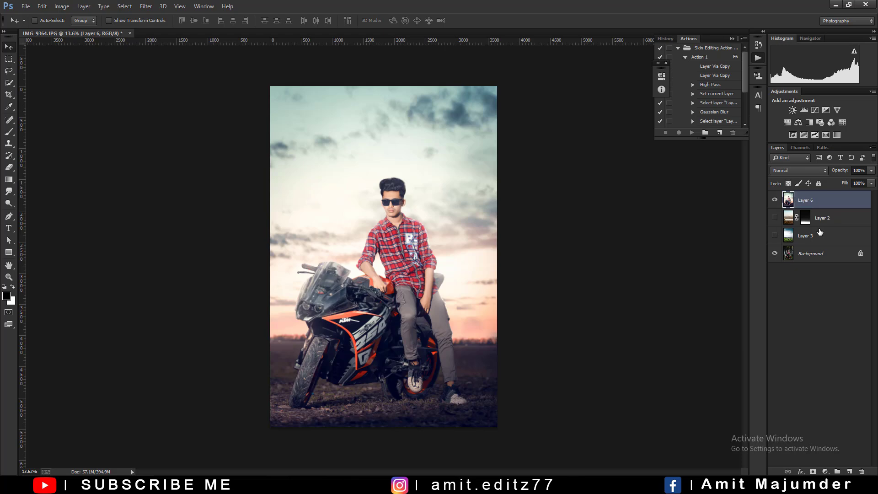
Hide and re-show Layer 6 to compare, then begin opening an image from disk
click(774, 200)
click(774, 200)
click(26, 6)
click(37, 24)
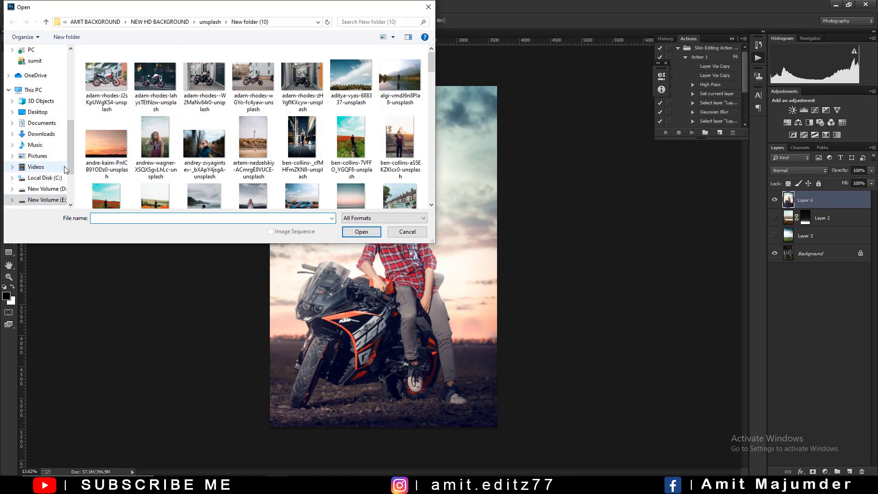
Open the 2024 title graphic from the reels video sound folder on drive F:
scroll(69, 174, down, 1)
scroll(73, 178, down, 1)
click(55, 160)
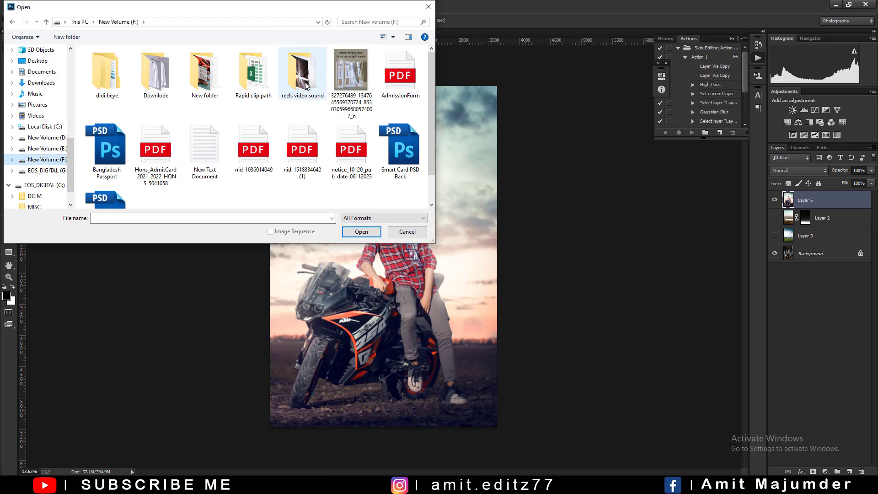
double_click(107, 73)
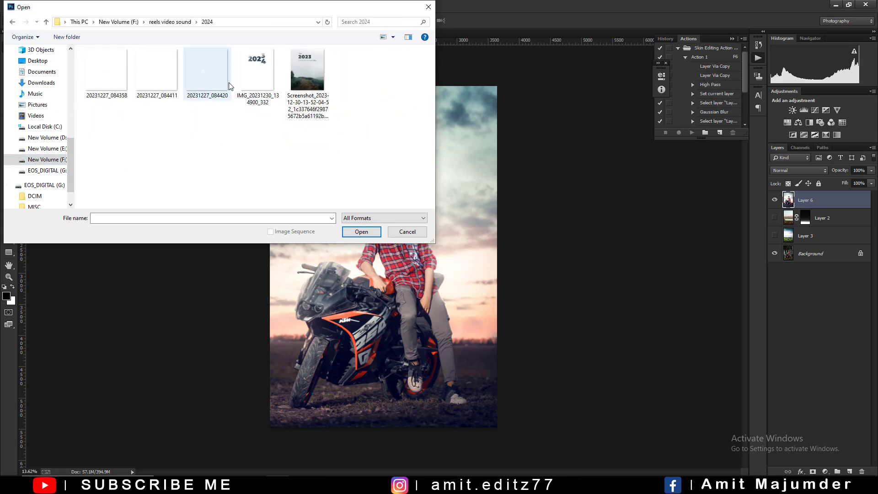
click(258, 75)
click(360, 231)
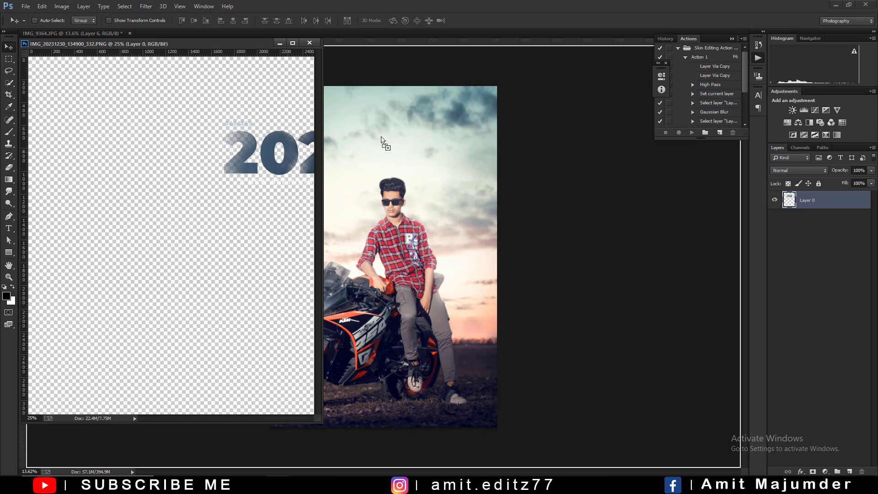
Bring the 2024 graphic into the motorcycle photo, close its document, and raise it in the sky
drag(142, 146, 406, 146)
click(312, 43)
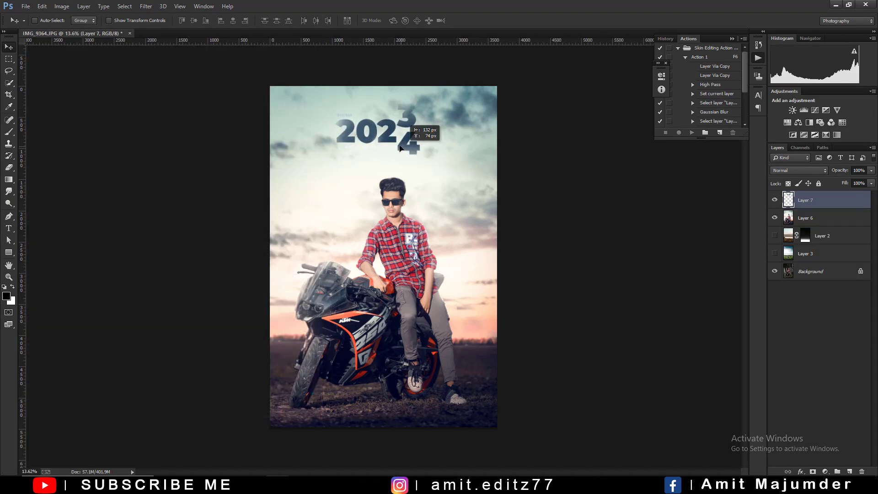
scroll(386, 138, up, 3)
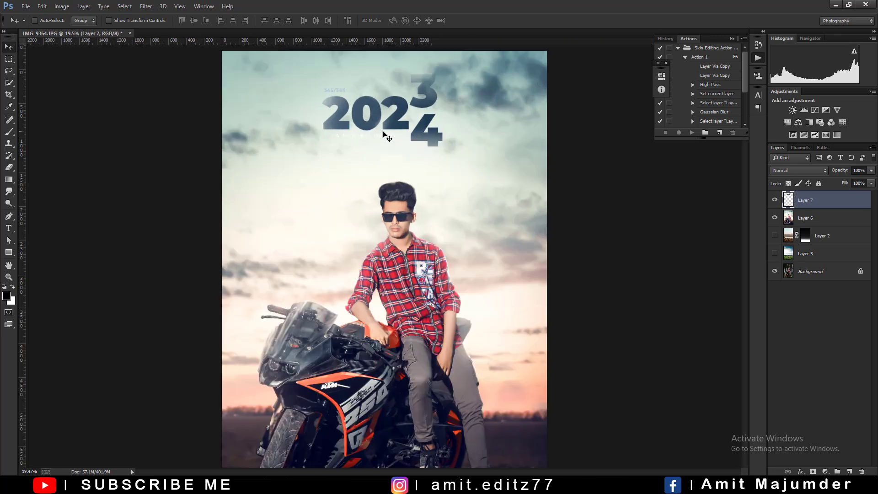
scroll(393, 137, up, 2)
scroll(403, 133, down, 3)
mouse_move(399, 132)
mouse_down()
mouse_move(407, 116)
mouse_move(361, 124)
mouse_move(408, 119)
mouse_move(393, 118)
mouse_up()
Nudge the 2024 title slightly right and down just above the man's head
scroll(398, 122, down, 3)
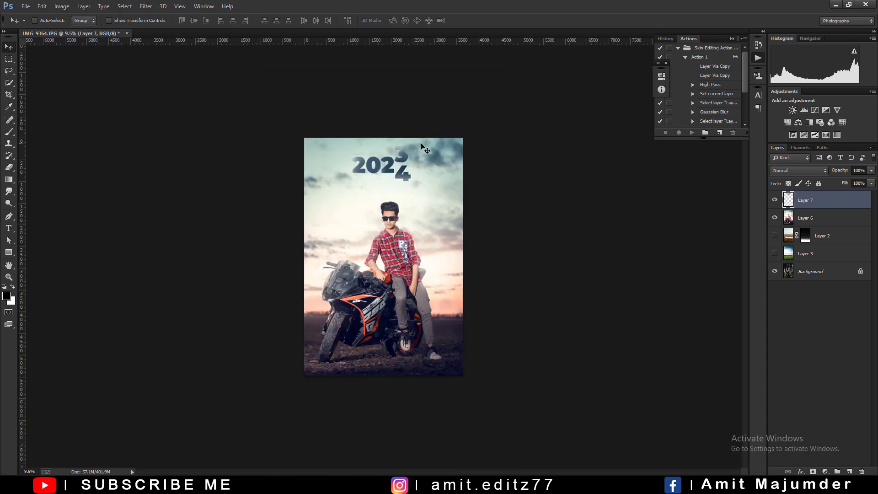
scroll(416, 149, up, 3)
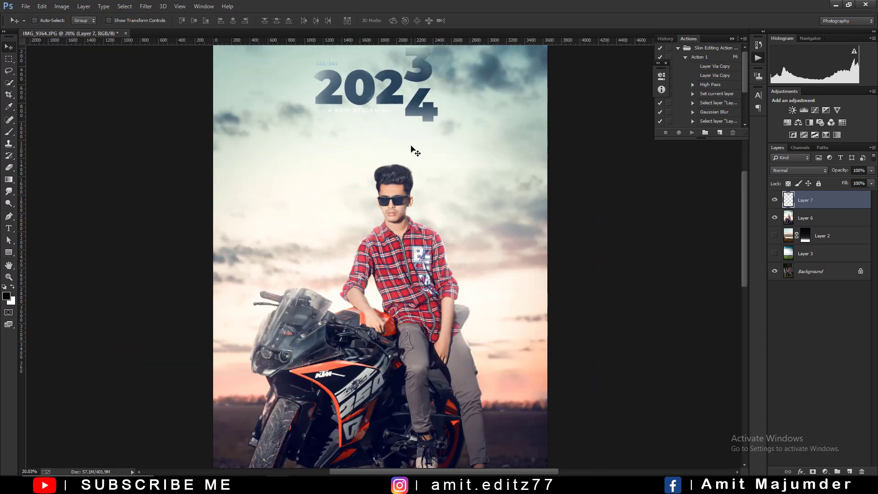
scroll(416, 151, down, 2)
mouse_move(409, 135)
mouse_down()
mouse_move(396, 401)
mouse_move(378, 138)
mouse_move(411, 143)
mouse_up()
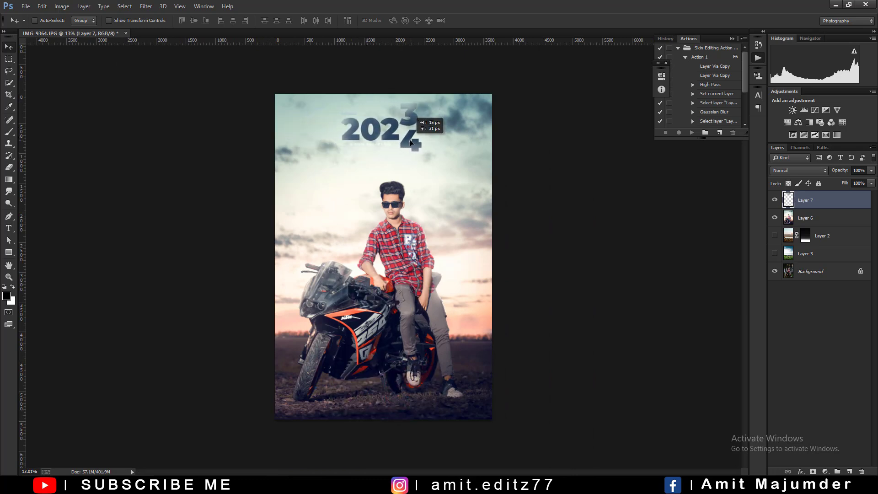
drag(411, 143, 412, 145)
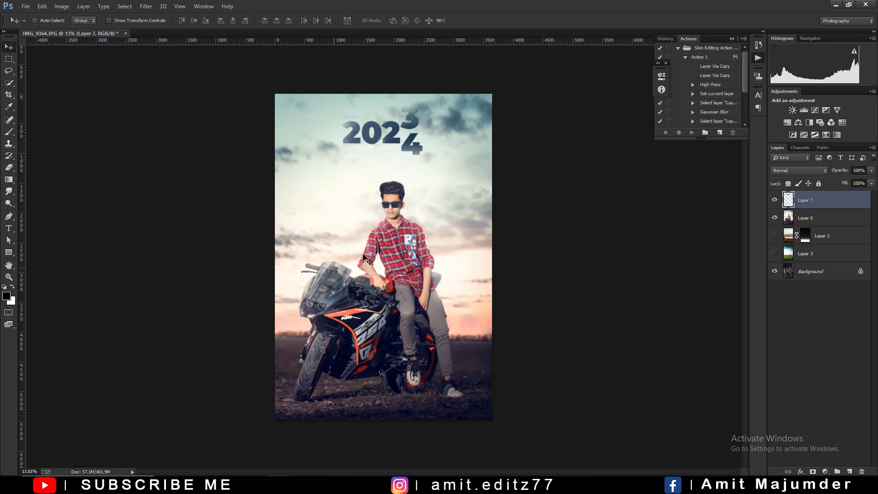
scroll(234, 255, down, 3)
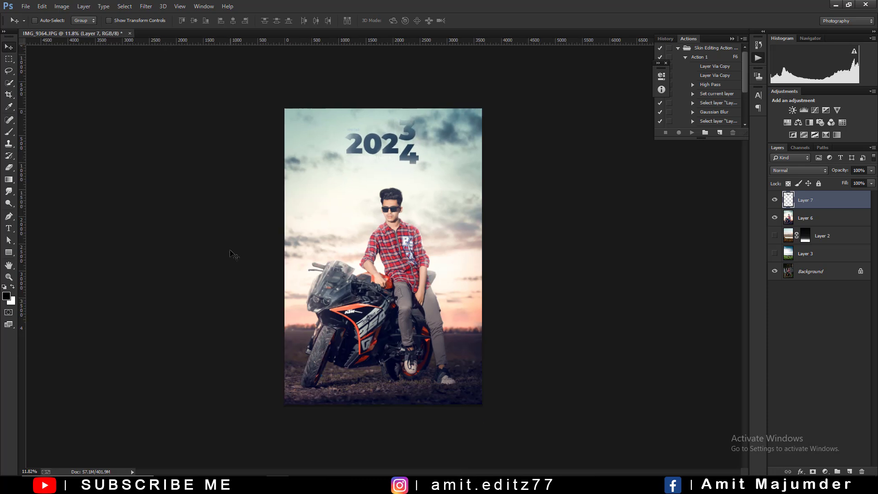
Merge the selected Layer 6 and title layer into one Layer 7
right_click(824, 223)
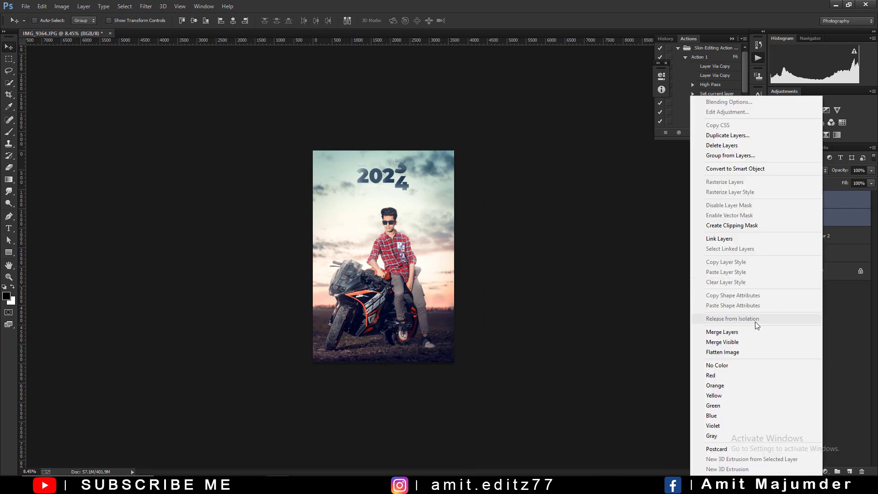
click(756, 334)
click(7, 132)
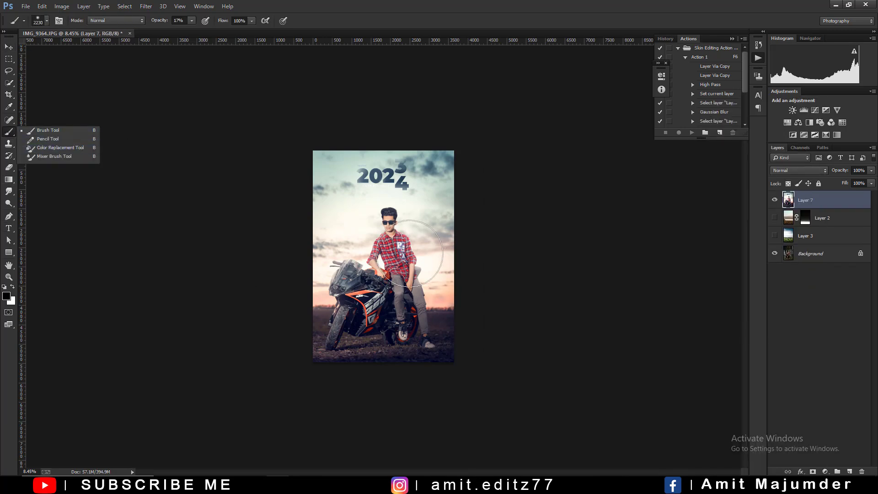
click(9, 46)
Fit the whole poster on screen to review the 2024 title composite
key(ctrl+0)
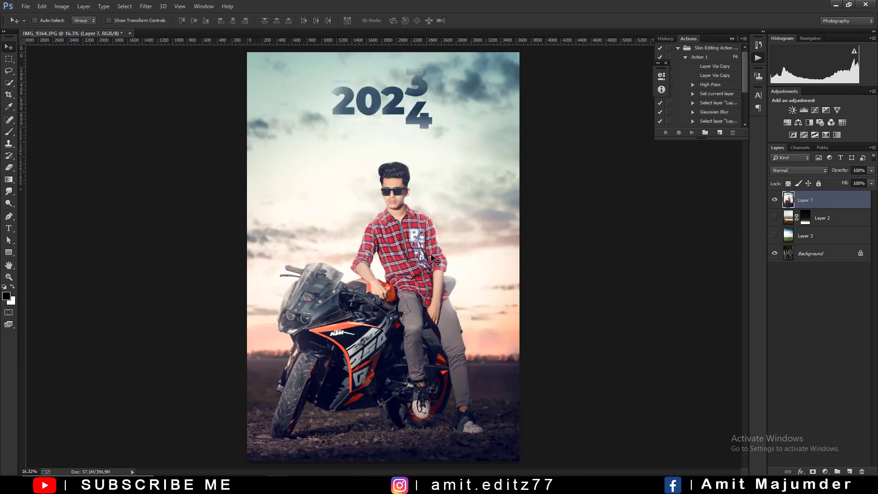
scroll(434, 260, down, 2)
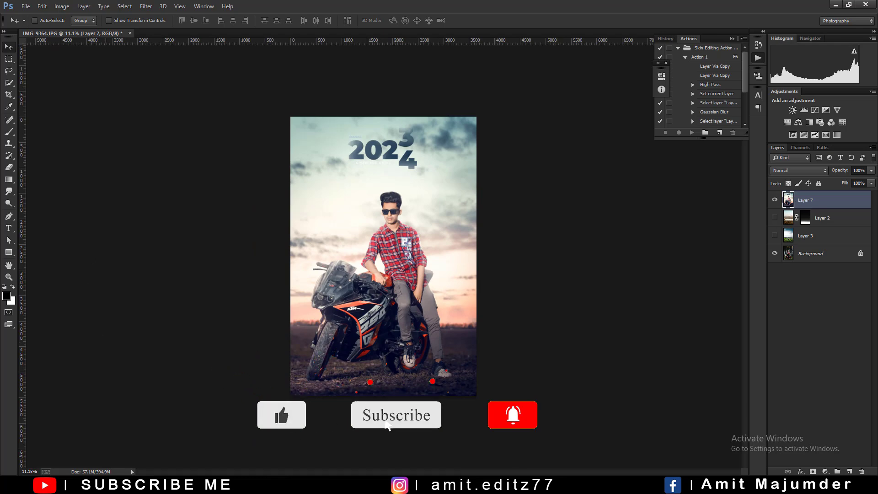
scroll(374, 151, up, 5)
scroll(373, 173, up, 1)
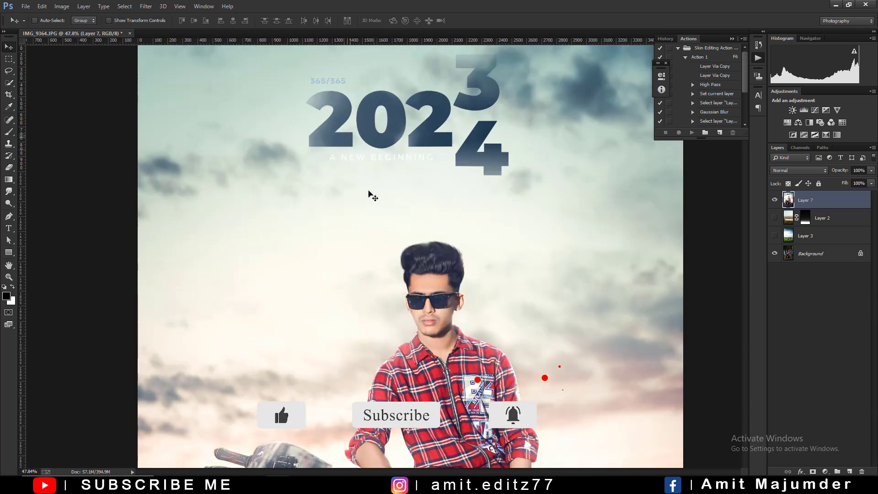
scroll(369, 195, up, 1)
scroll(363, 235, down, 2)
scroll(365, 233, down, 2)
scroll(367, 235, down, 5)
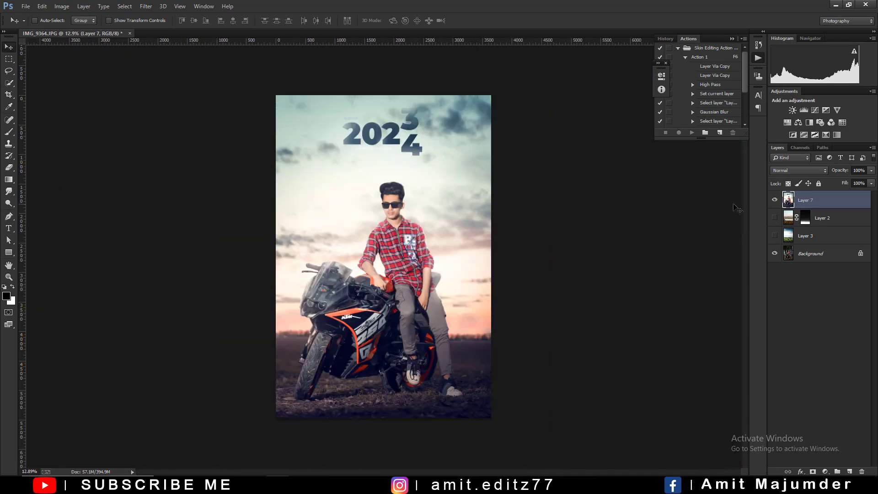
Apply a High Pass filter to the duplicated Layer 7 copy
key(ctrl+shift+s)
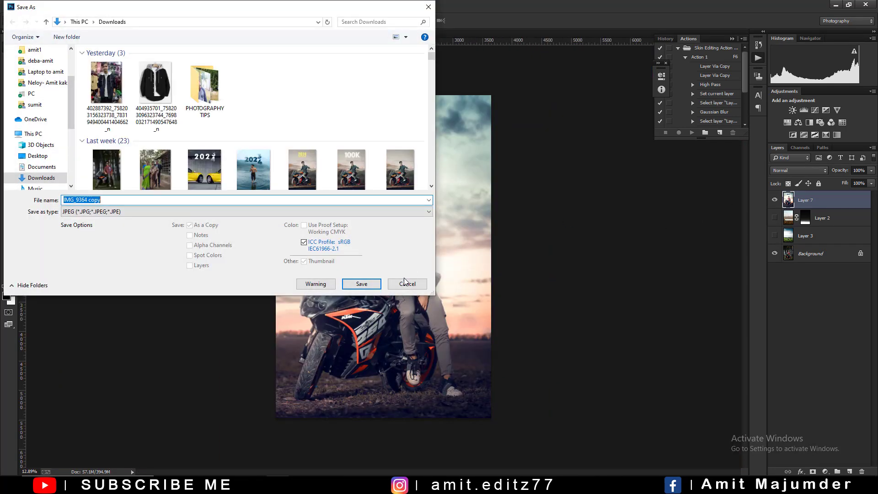
click(406, 282)
click(146, 6)
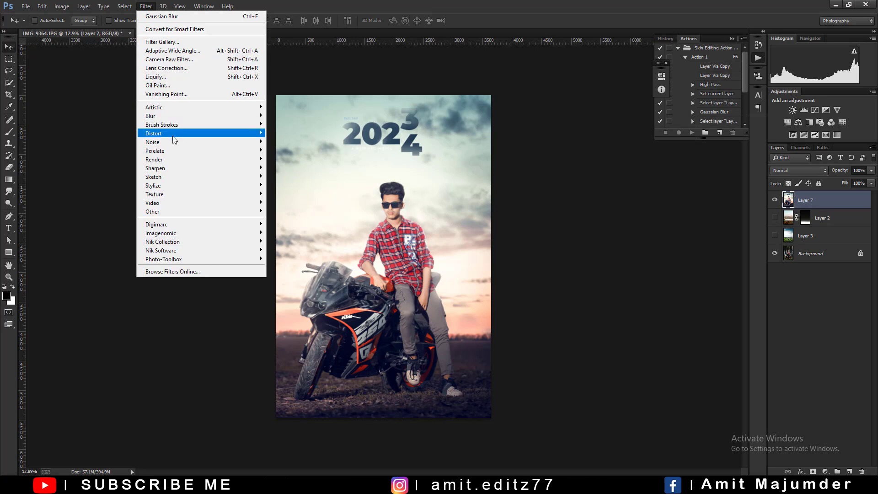
click(623, 217)
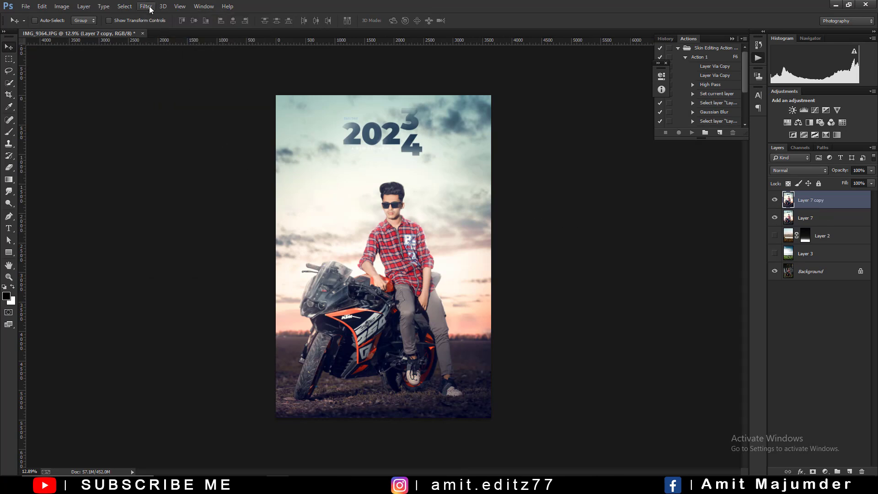
click(146, 6)
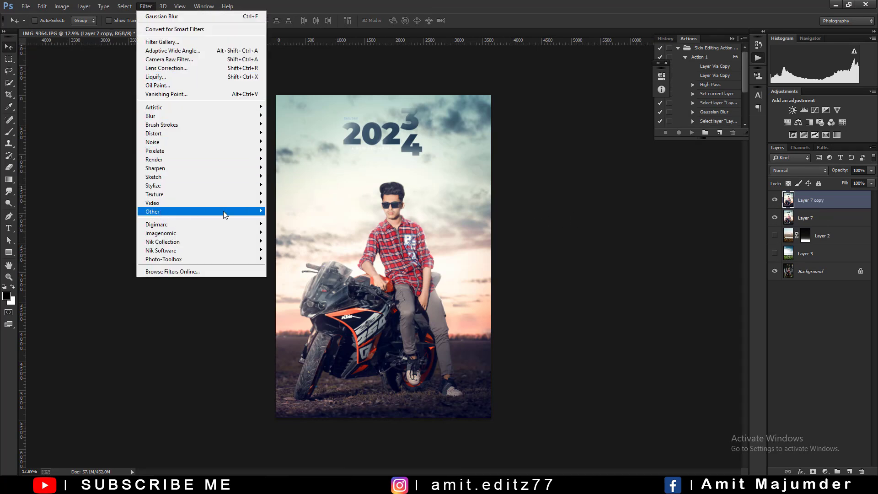
click(287, 221)
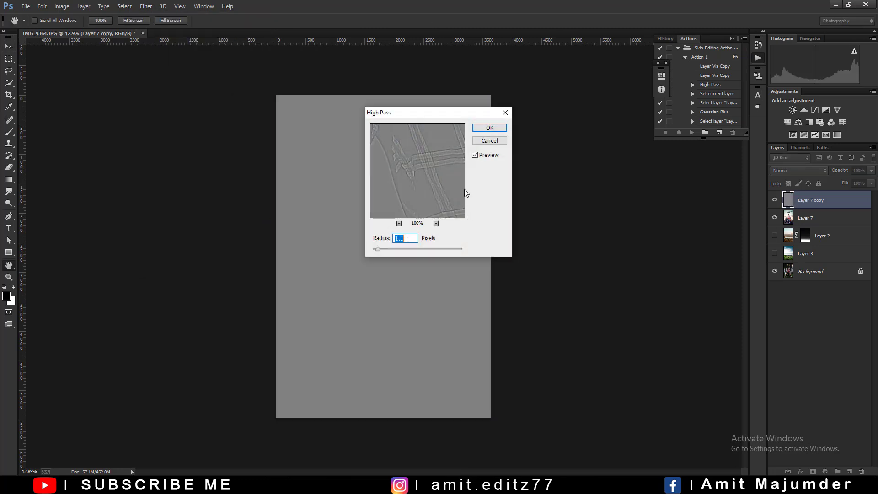
click(489, 127)
Blend the High Pass copy in Soft Light and merge it with Layer 7
key(v)
click(785, 171)
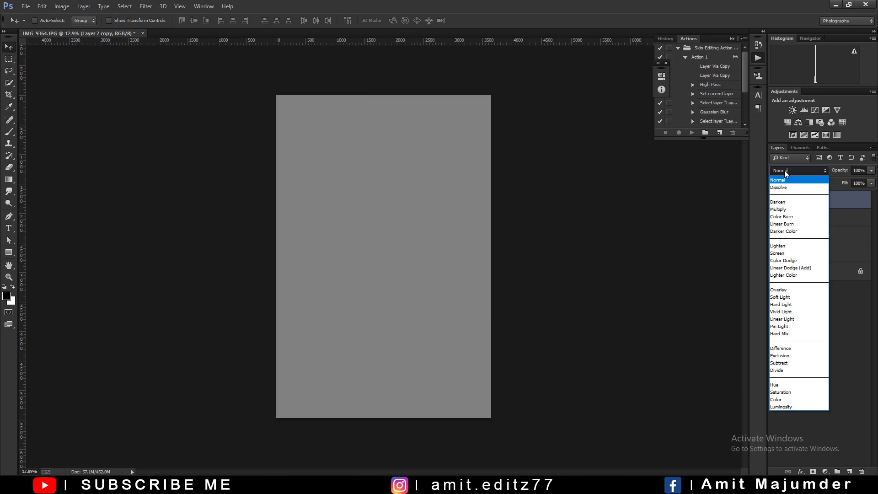
click(778, 297)
ctrl+click(812, 220)
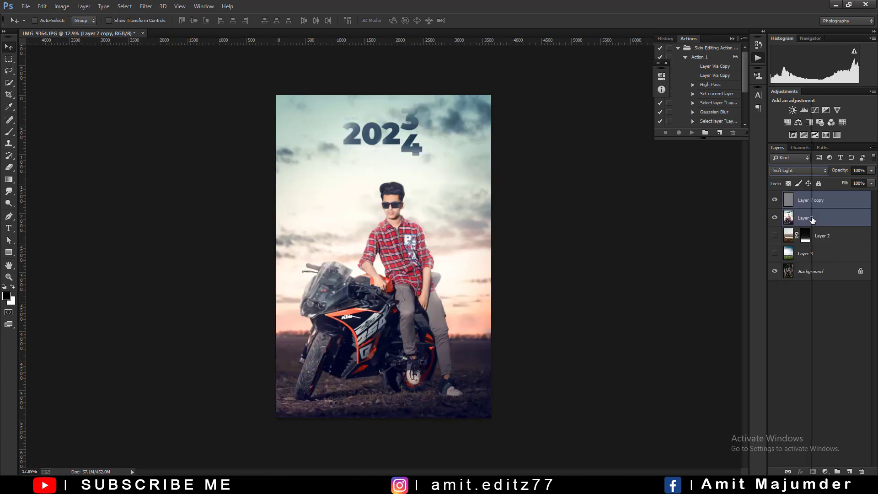
right_click(812, 220)
click(736, 333)
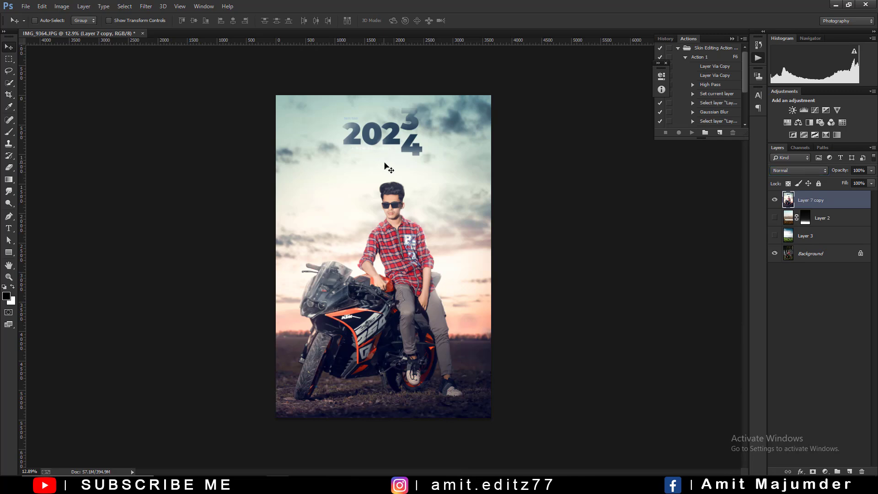
Save the poster as JPEG 'IMG_9364 copy' in Downloads at Maximum quality
scroll(388, 161, up, 1)
scroll(389, 161, up, 1)
scroll(389, 162, down, 2)
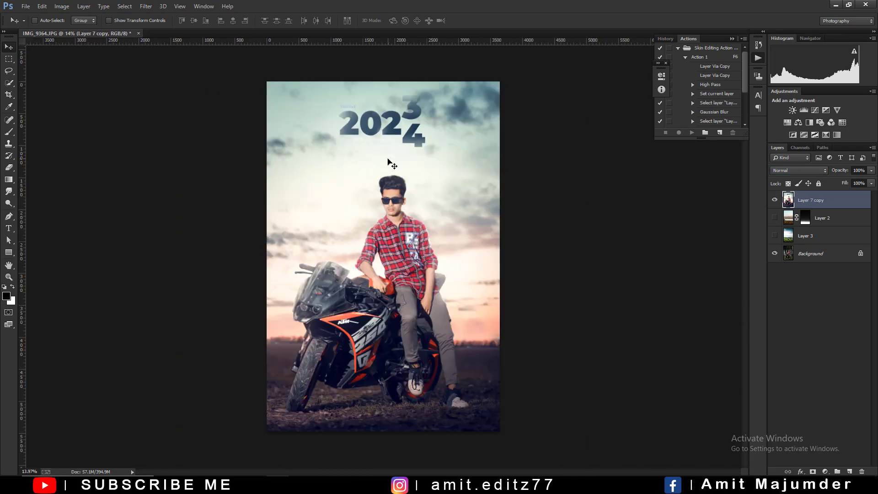
key(ctrl+shift+s)
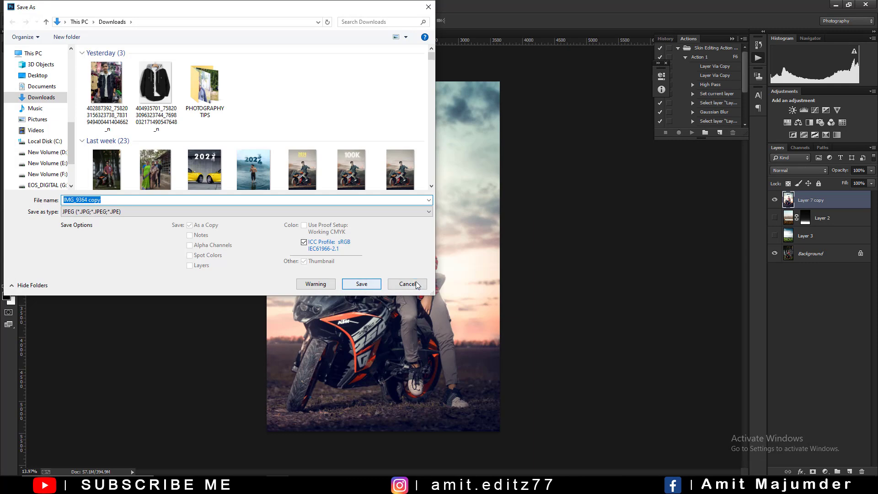
click(416, 285)
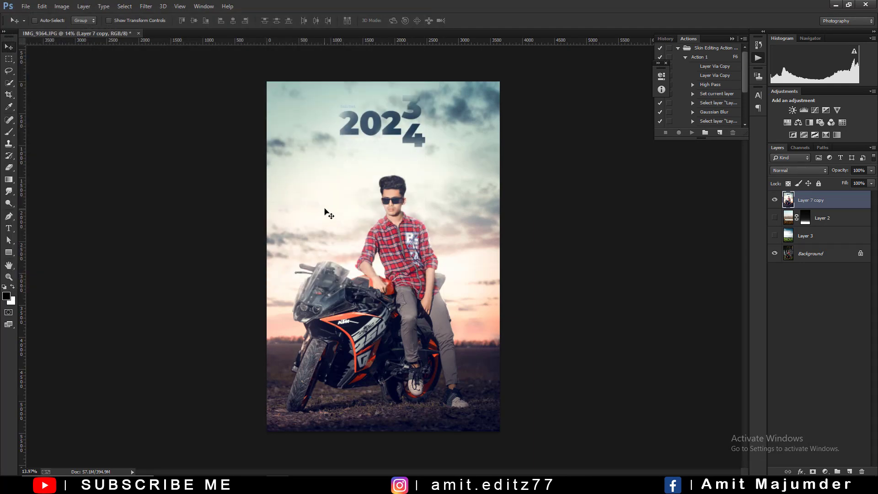
key(ctrl+shift+s)
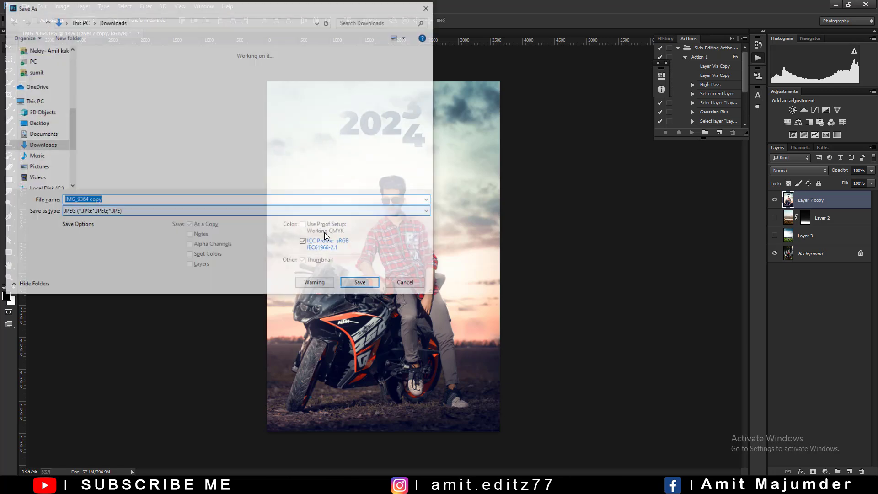
click(368, 285)
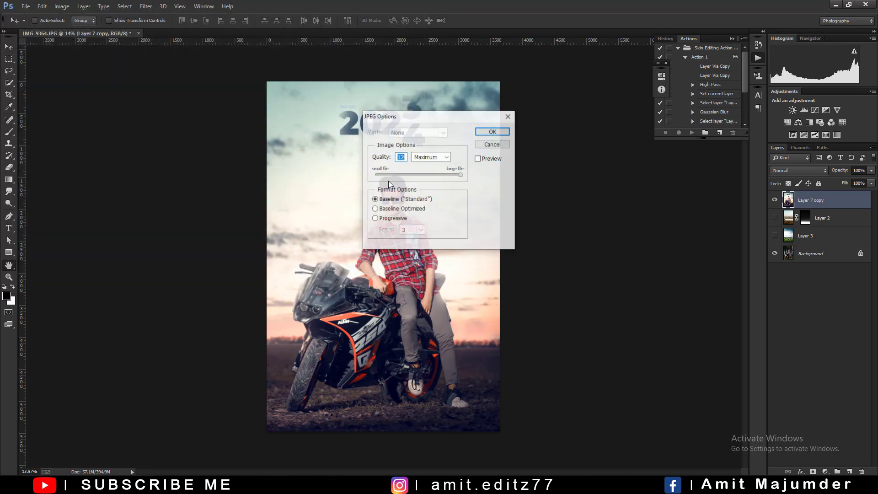
click(491, 131)
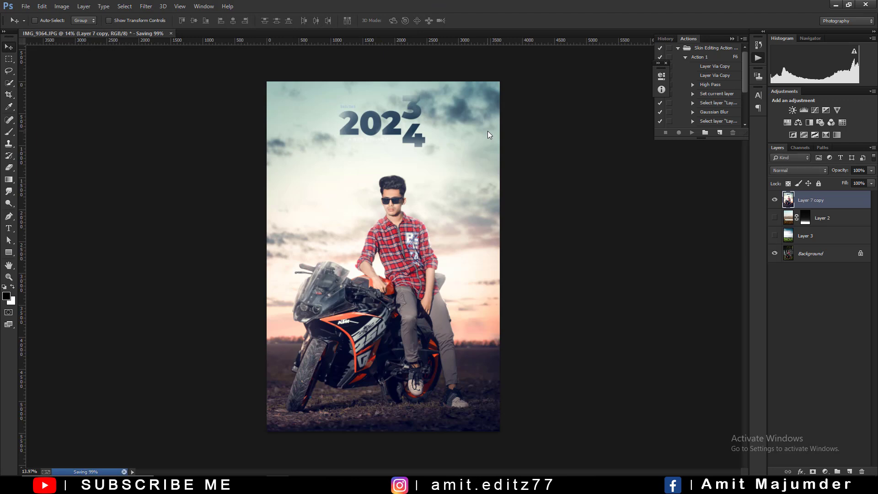